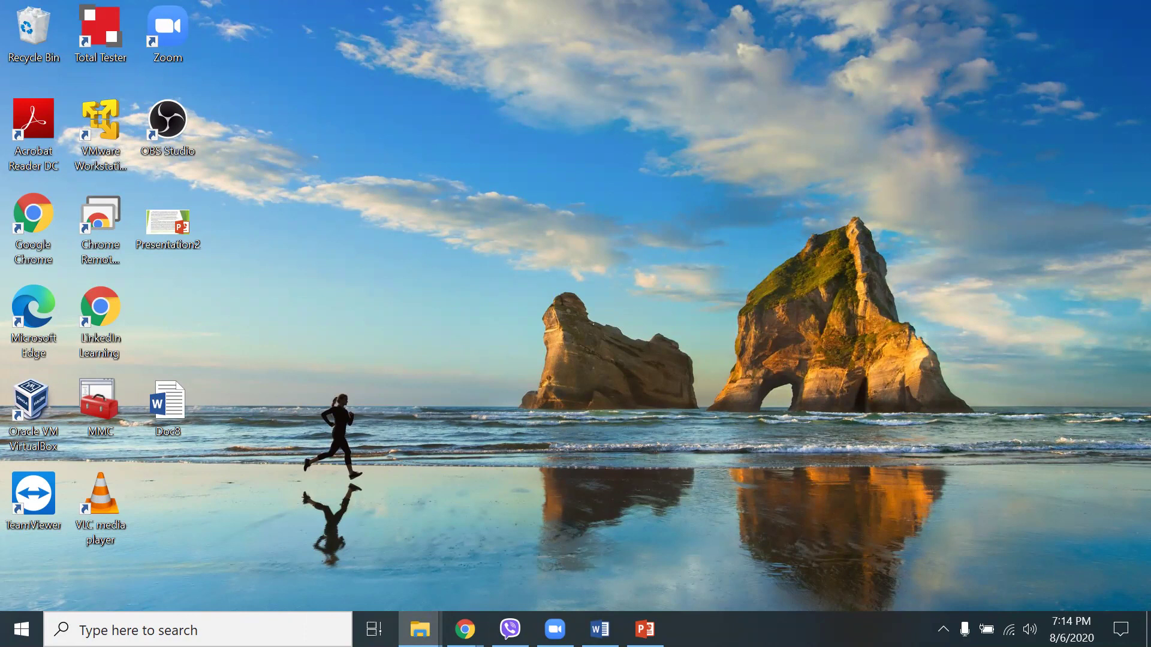
# - Open Windows Settings from Start and go to the Privacy section
pyautogui.click(21, 629)
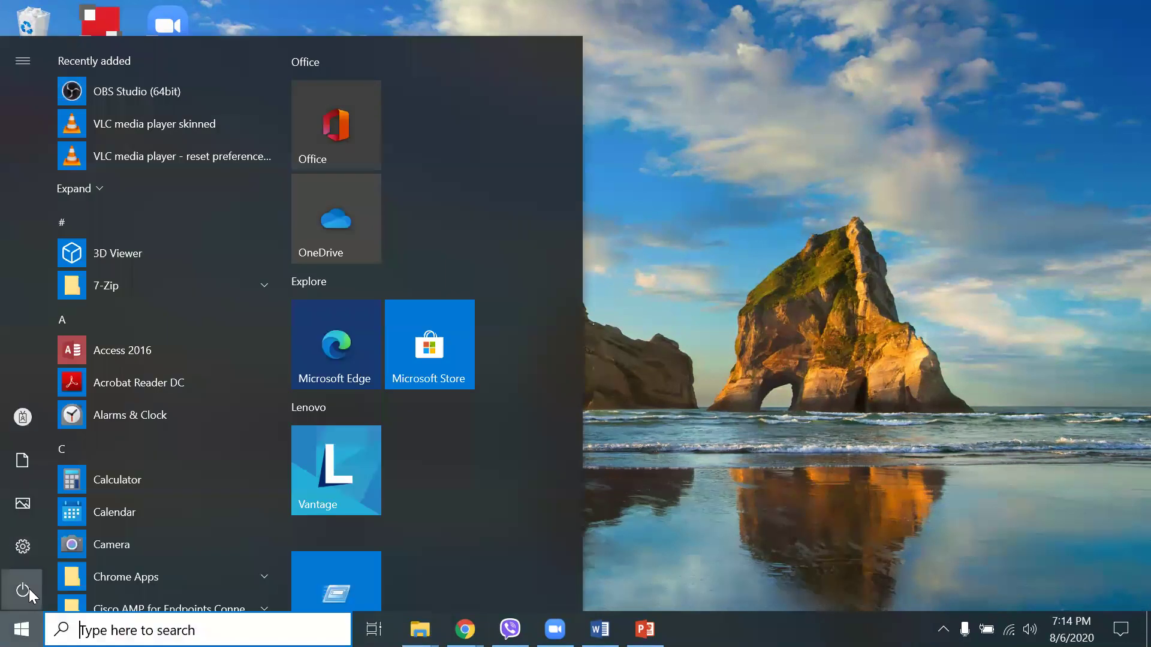
pyautogui.click(24, 548)
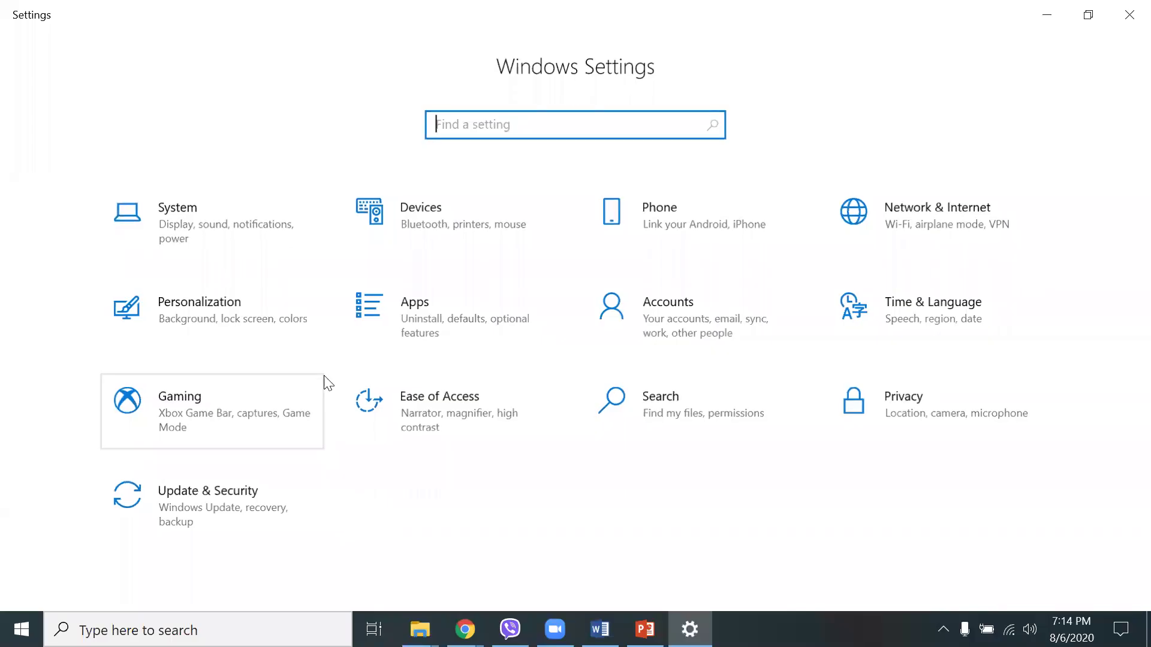
pyautogui.click(923, 416)
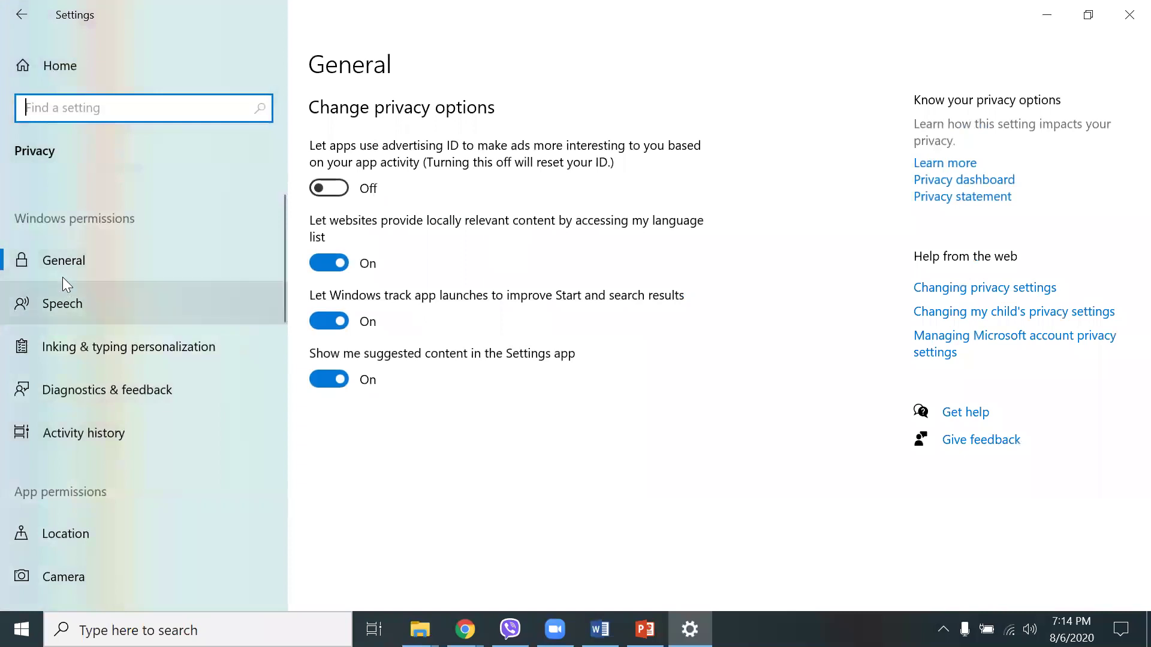
# - On the General page, turn off website access to the language list and app-launch tracking
pyautogui.click(56, 260)
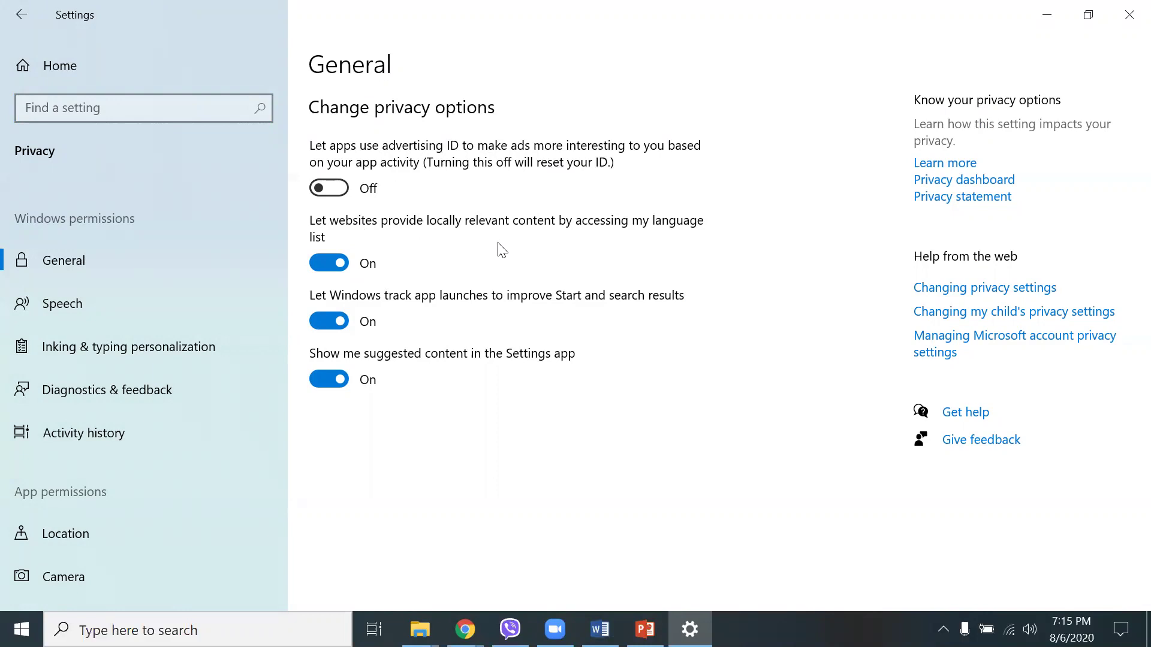
pyautogui.click(316, 264)
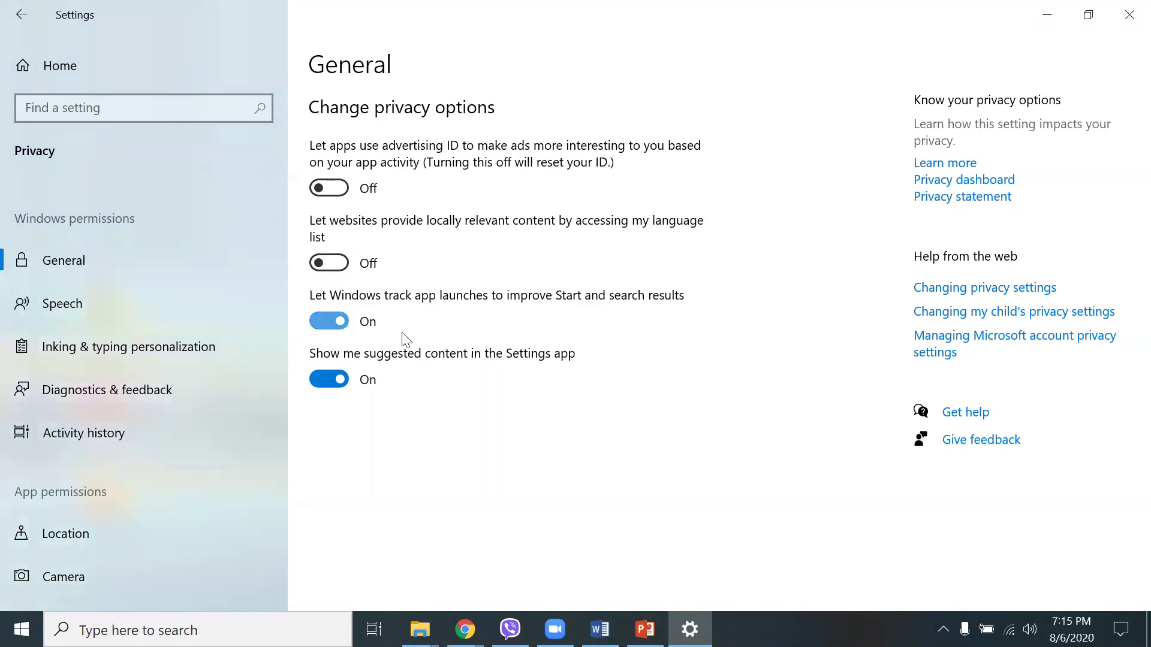
pyautogui.click(316, 326)
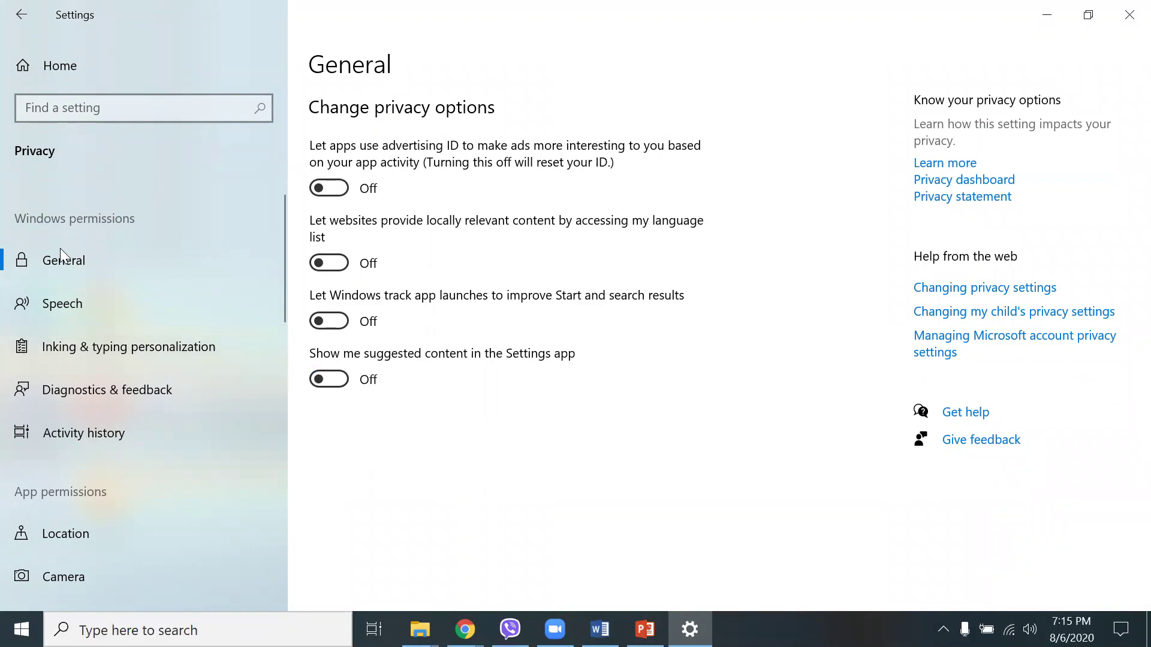
# - Check the Speech page with online speech recognition off, then move to Inking & typing personalization
pyautogui.click(87, 310)
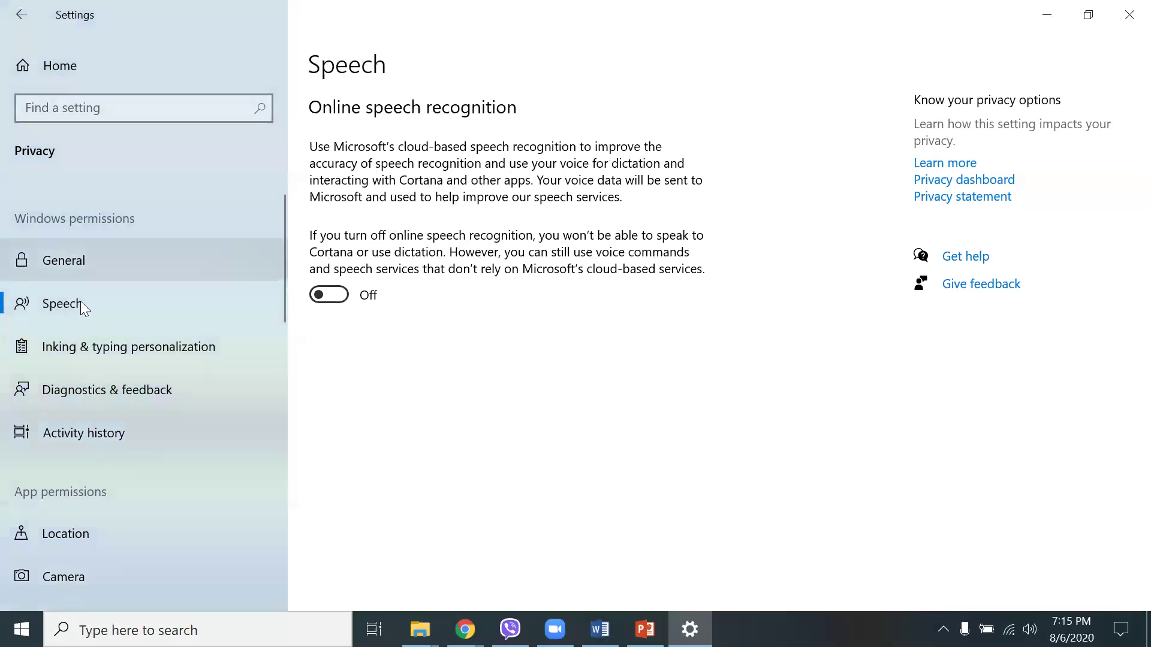
pyautogui.click(113, 348)
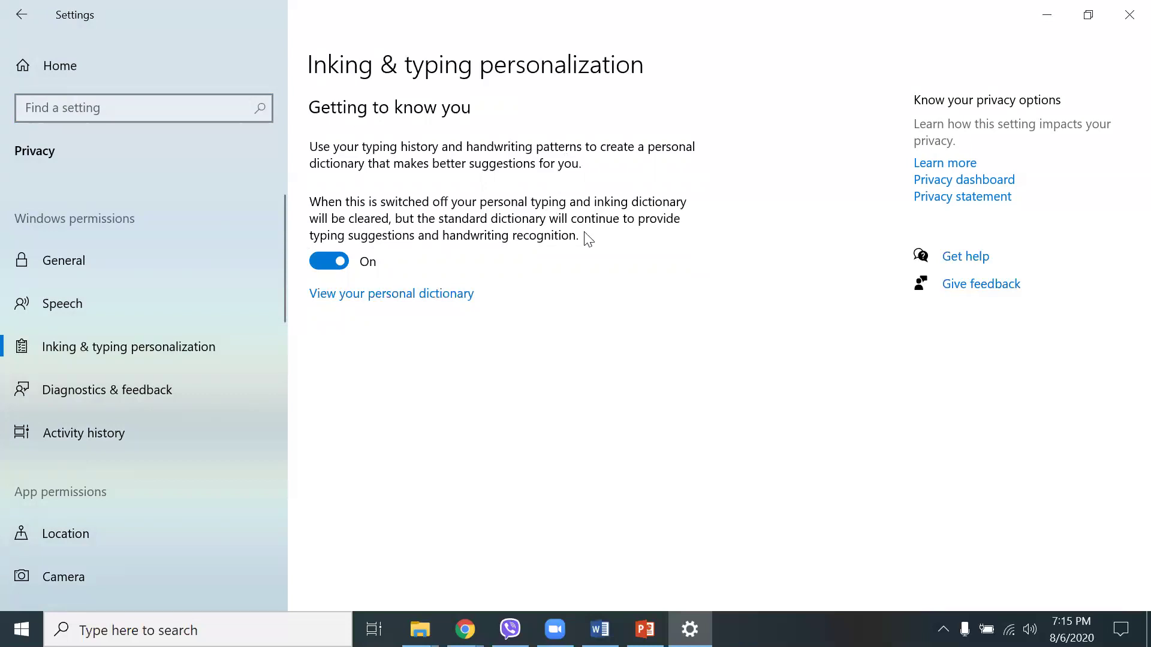
# - Switch Getting to know you to Off so no personal typing and inking dictionary is kept
pyautogui.click(324, 260)
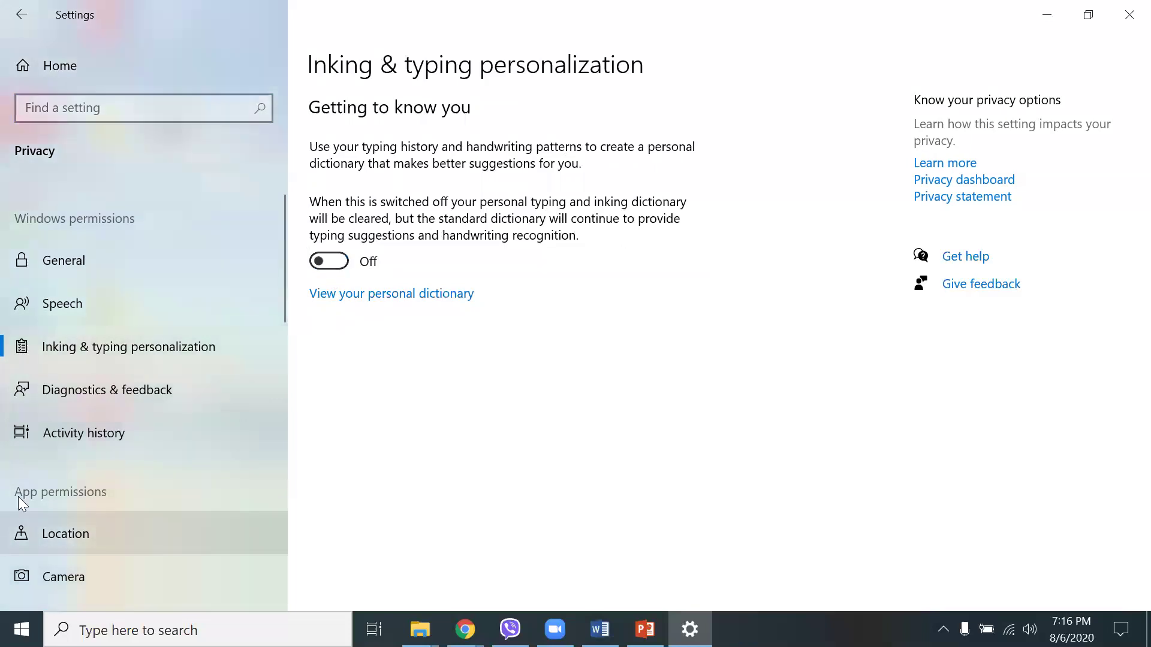
# - Go to Diagnostics & feedback and scroll through its options down to Feedback frequency
pyautogui.click(86, 382)
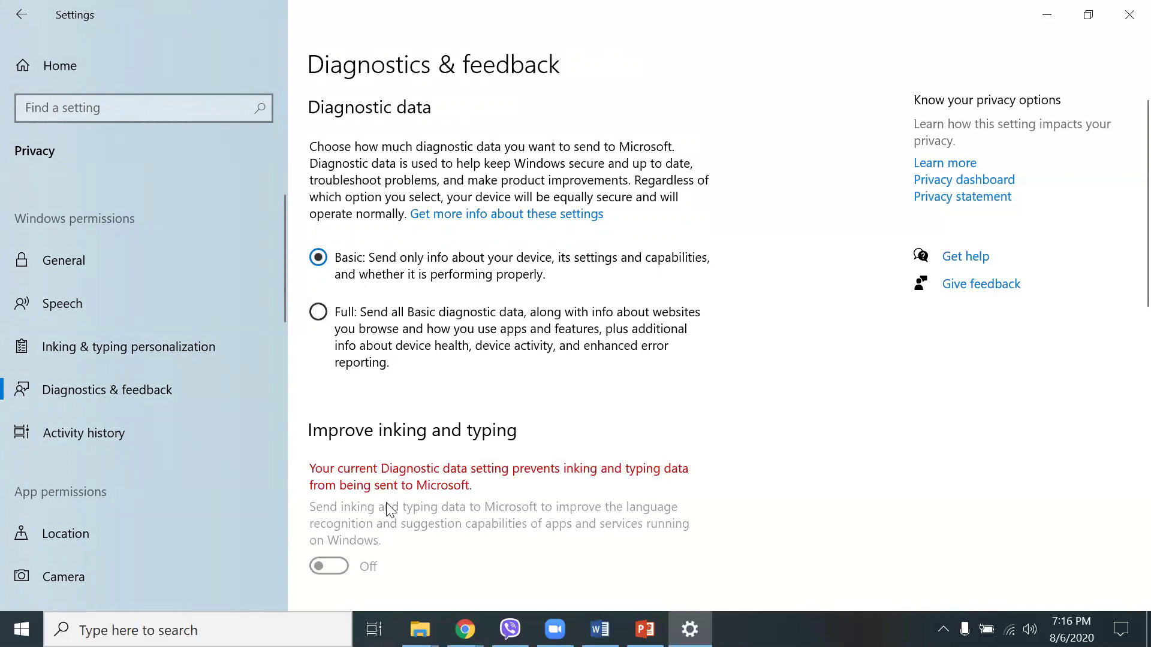
pyautogui.scroll(-3, 386, 502)
pyautogui.scroll(-10, 389, 508)
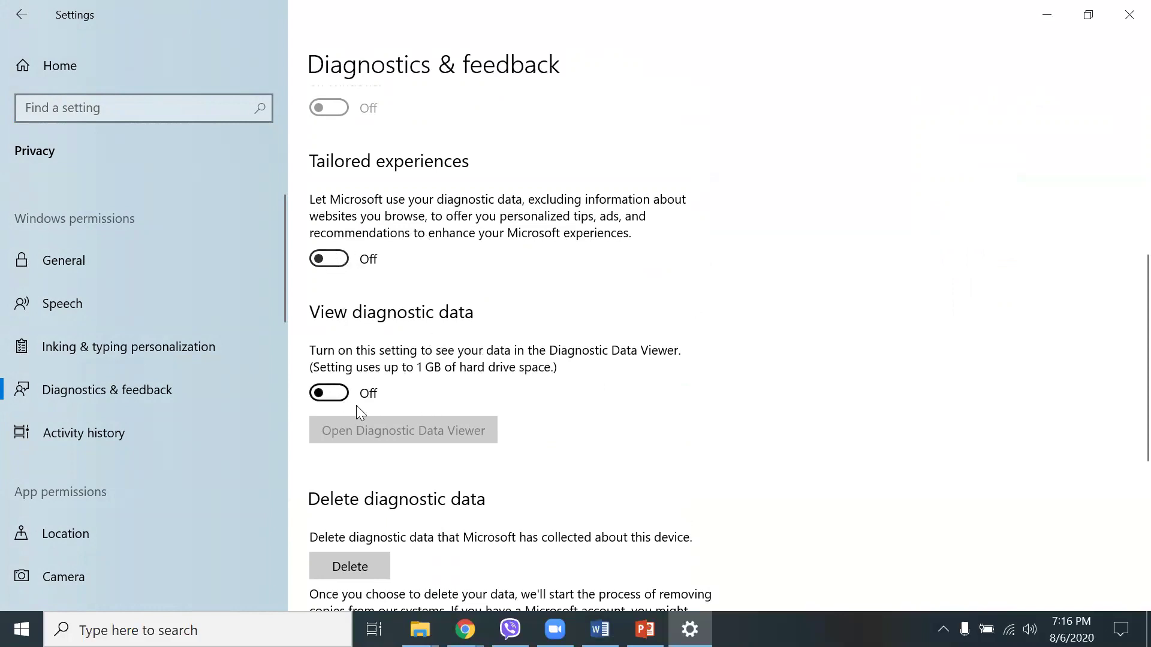
pyautogui.scroll(-2, 356, 405)
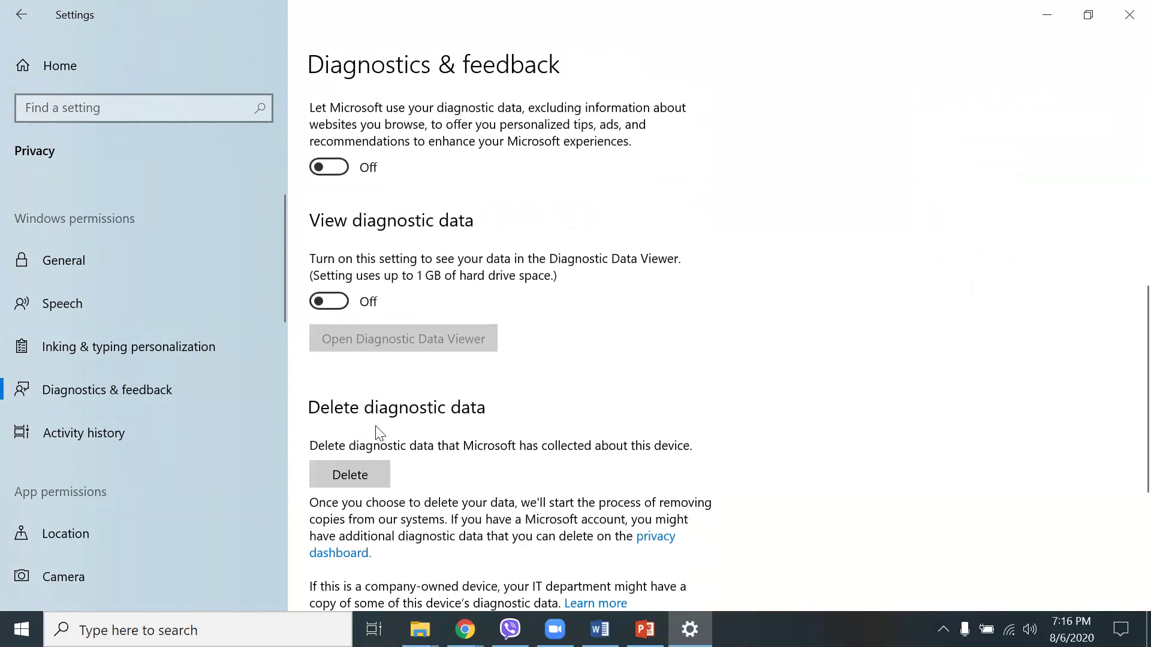
pyautogui.scroll(-3, 375, 461)
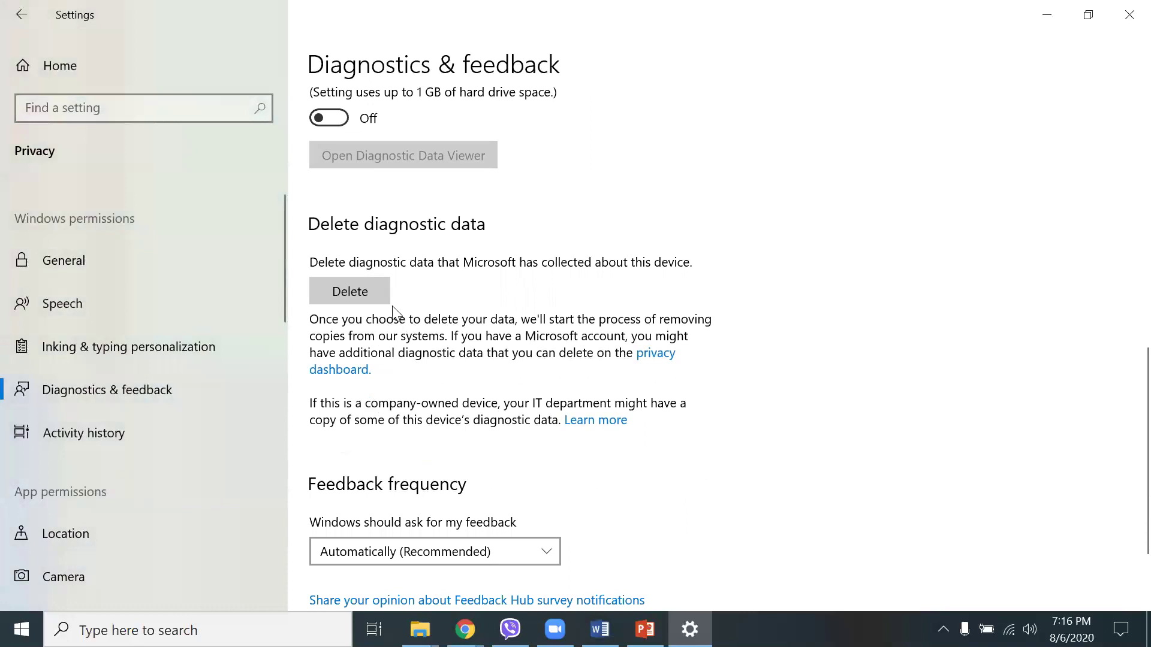
pyautogui.scroll(-2, 444, 426)
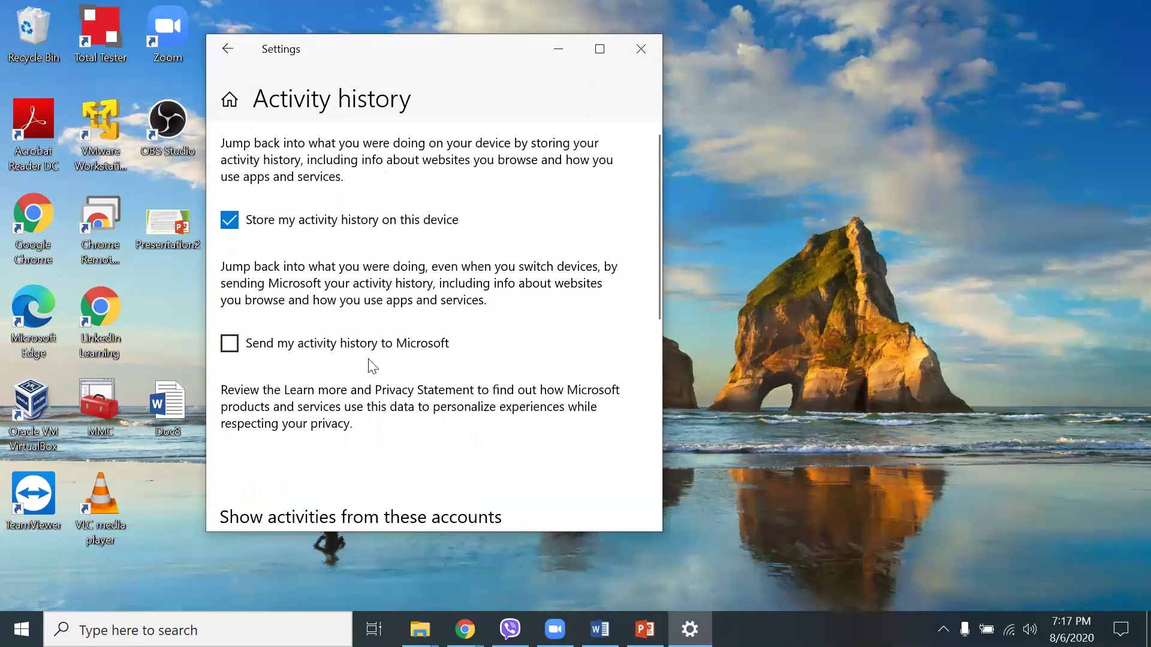
# - Scroll through the Activity history options, nudge the Settings window, and minimize it to the desktop
pyautogui.scroll(-2, 378, 360)
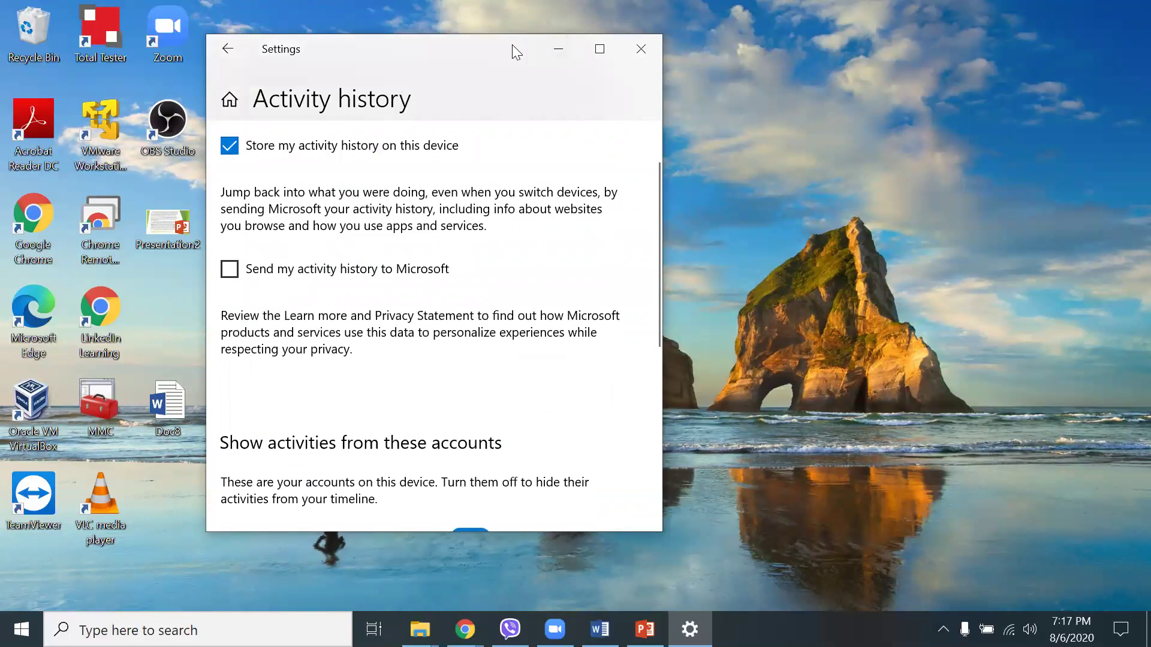
pyautogui.moveTo(512, 46); pyautogui.dragTo(567, 62)
pyautogui.press('super+d')
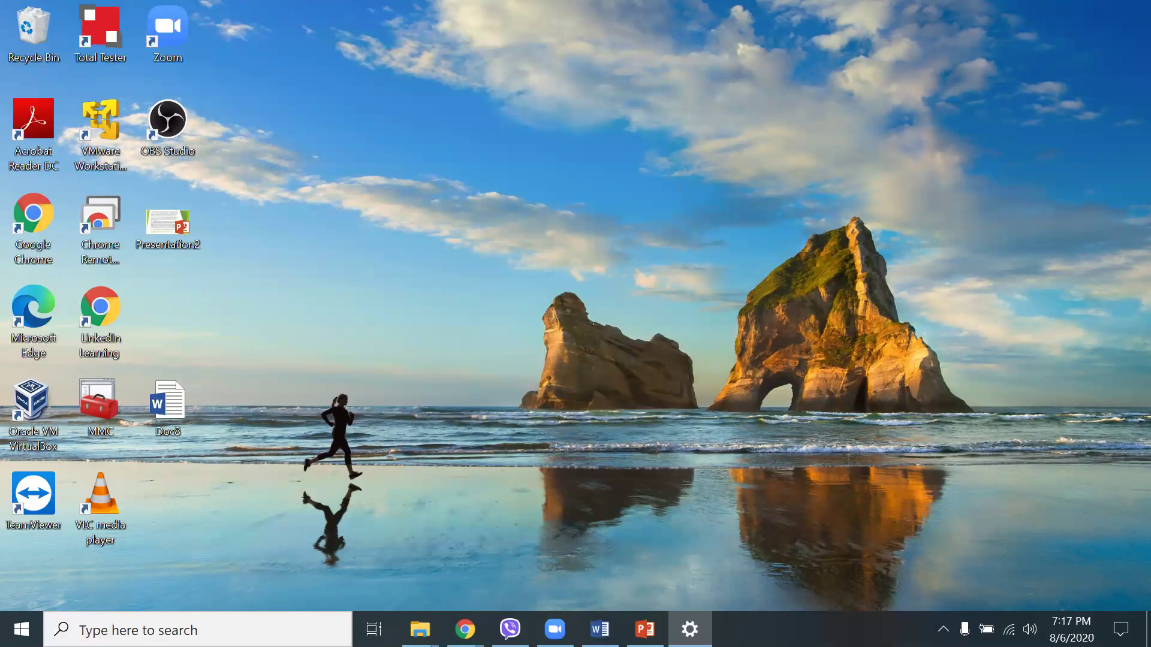
# - Restore and maximize Settings, then review the Location page where every app's access is Off
pyautogui.press('super+d')
pyautogui.click(586, 123)
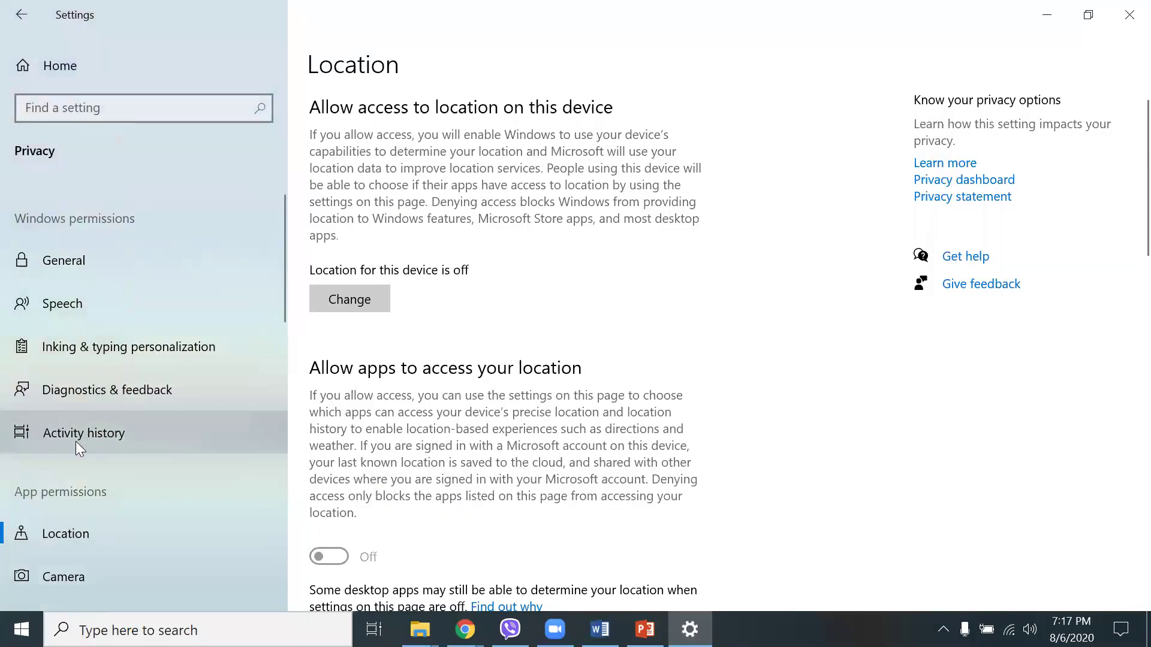
pyautogui.click(76, 530)
pyautogui.scroll(-2, 354, 336)
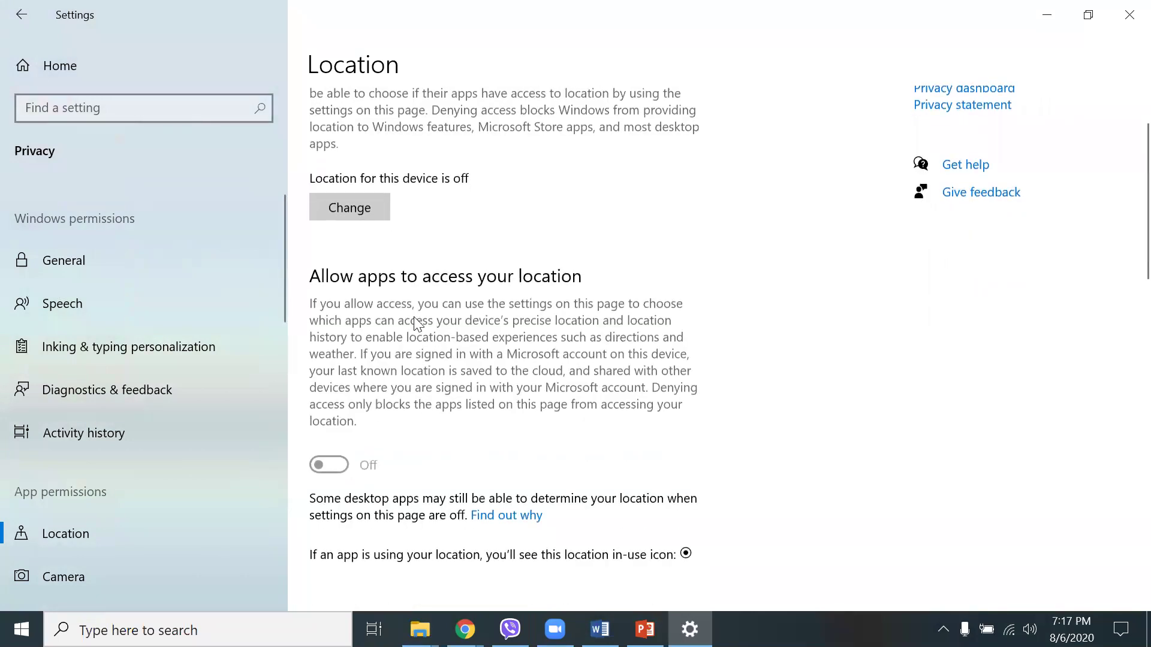
pyautogui.scroll(-6, 531, 303)
pyautogui.scroll(-8, 531, 312)
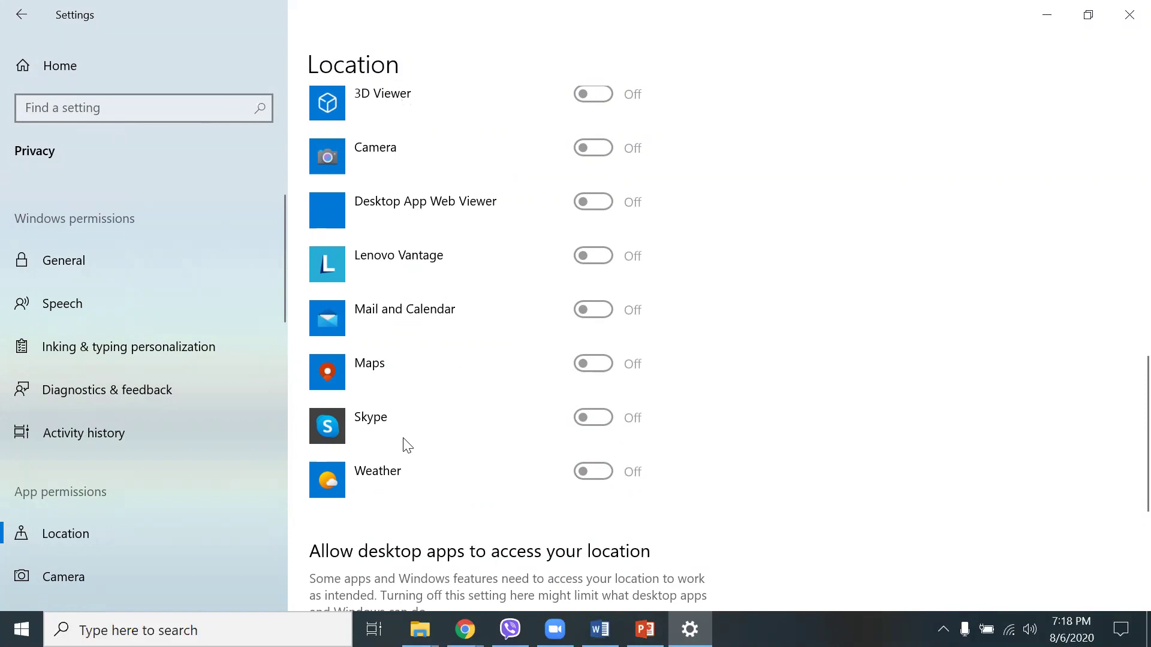
pyautogui.scroll(-5, 490, 394)
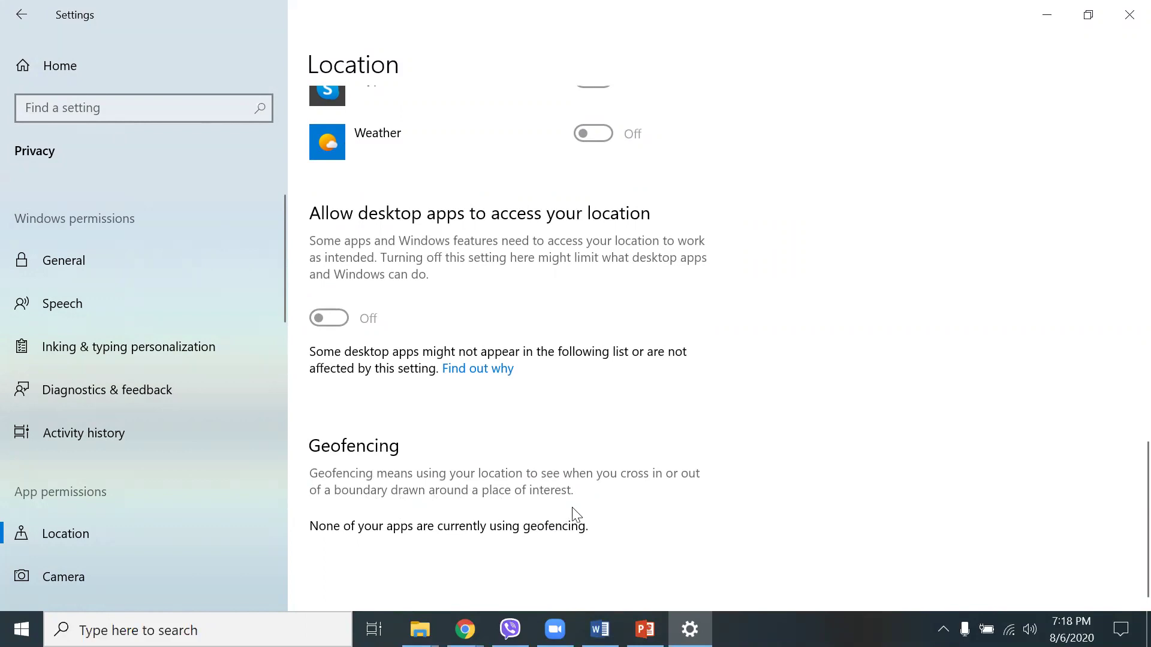
# - On the Camera page, turn off camera access for Feedback Hub and Xbox Game Bar
pyautogui.click(76, 573)
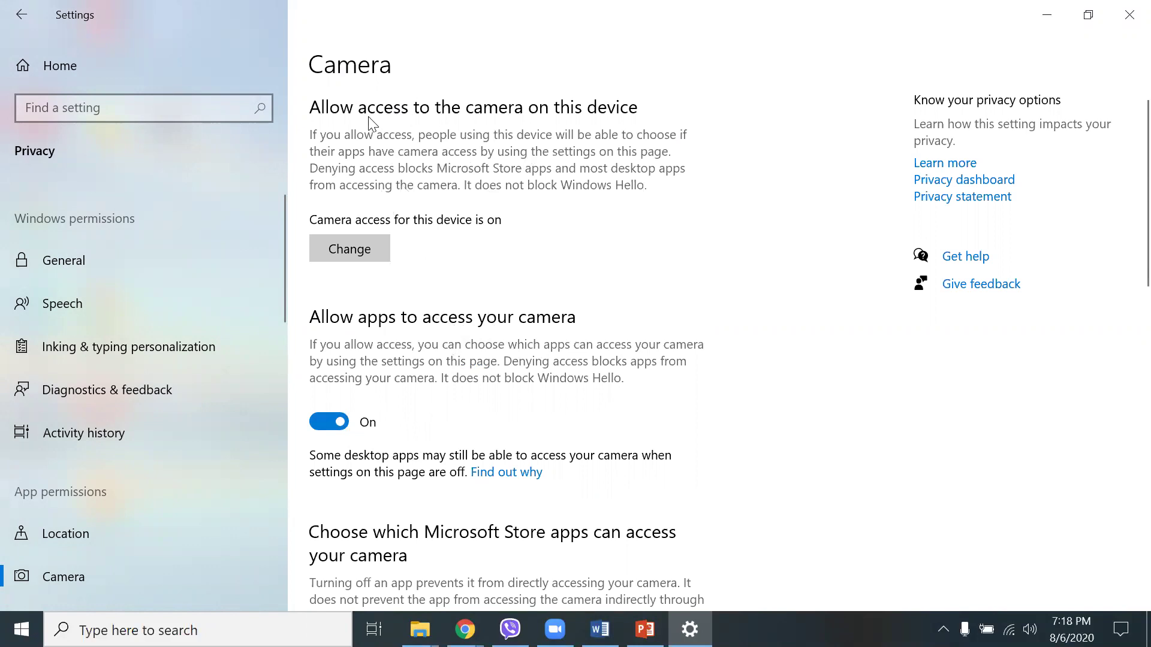
pyautogui.scroll(-7, 591, 352)
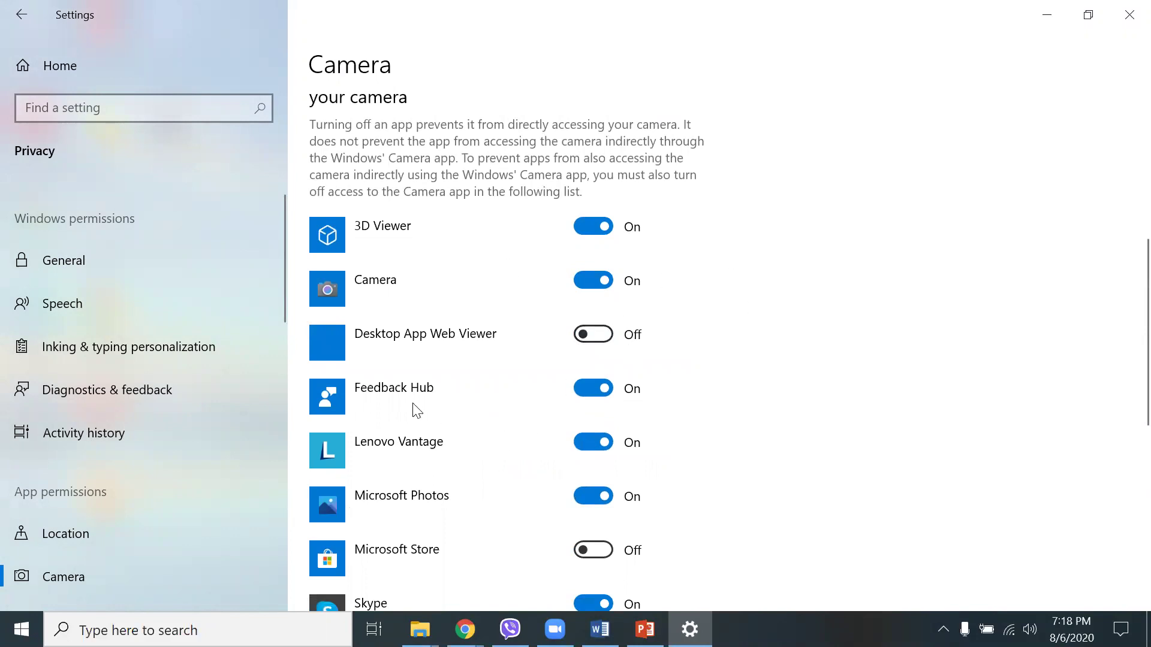
pyautogui.click(593, 389)
pyautogui.scroll(-3, 471, 402)
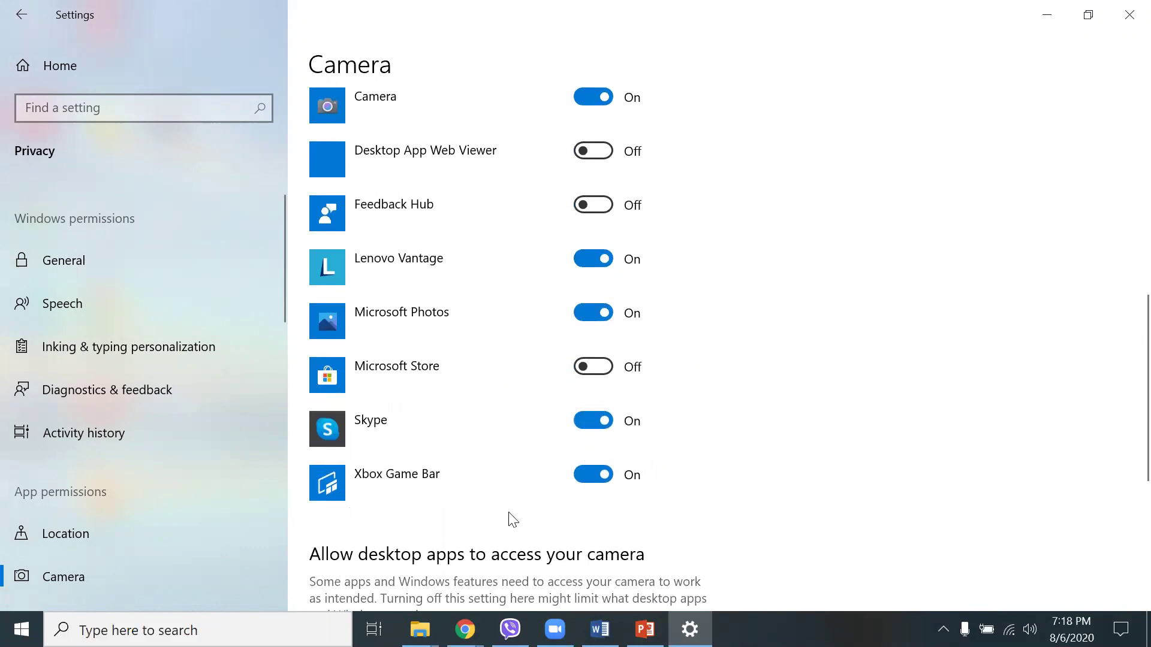
pyautogui.click(578, 475)
pyautogui.scroll(-3, 542, 481)
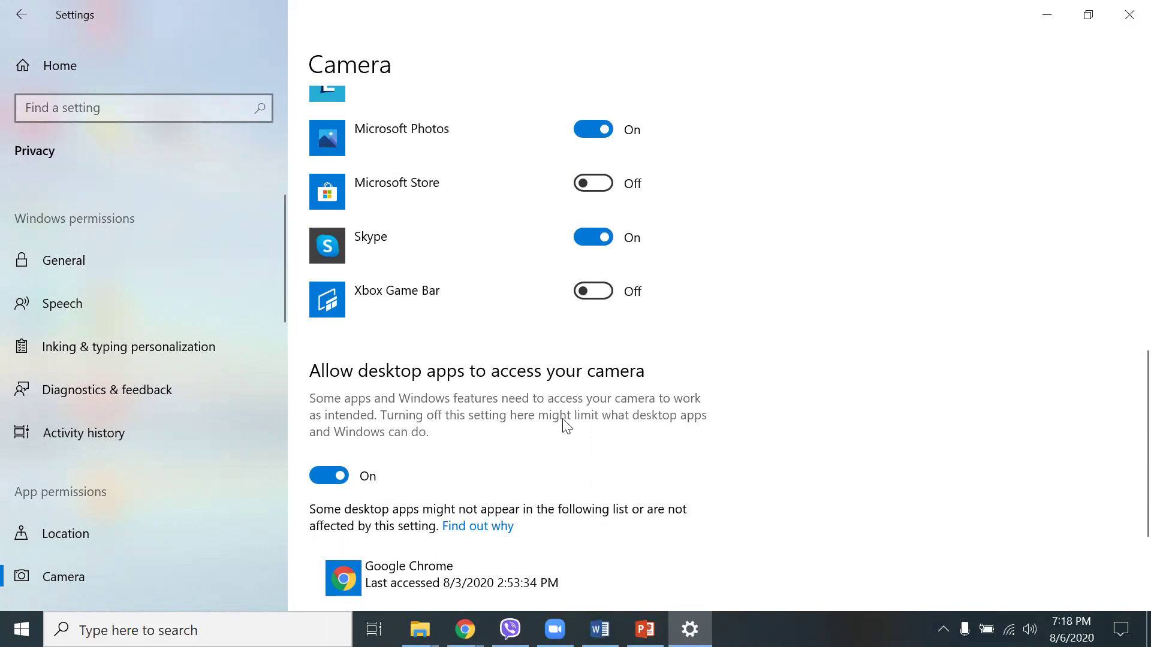
pyautogui.scroll(-3, 431, 438)
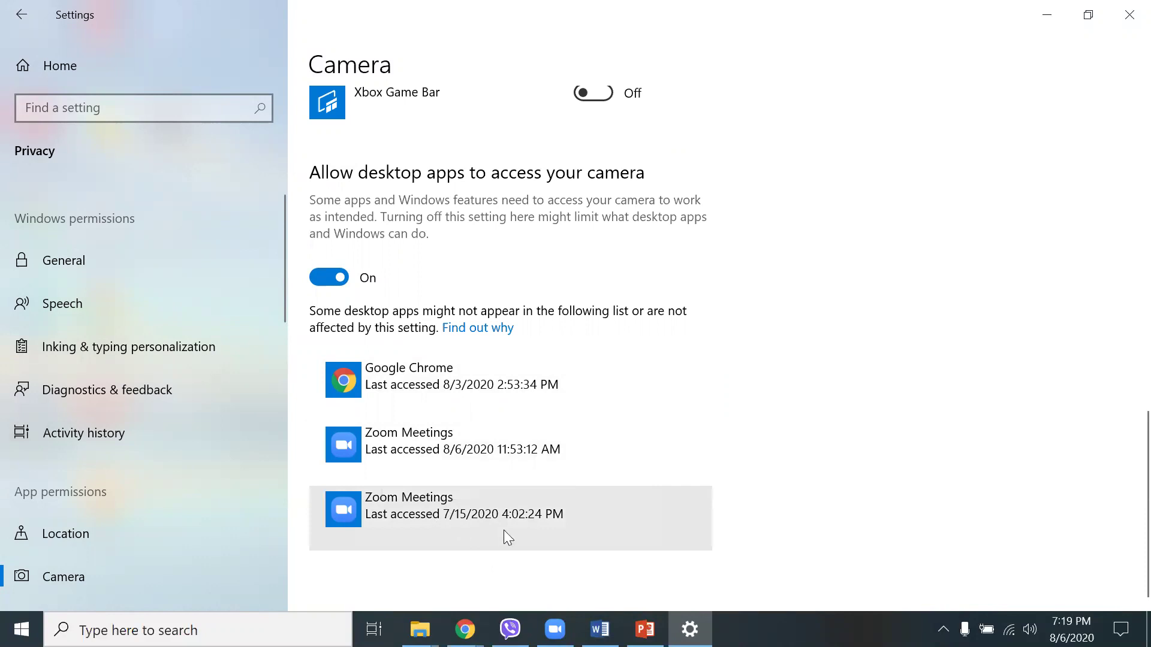
pyautogui.scroll(-2, 132, 503)
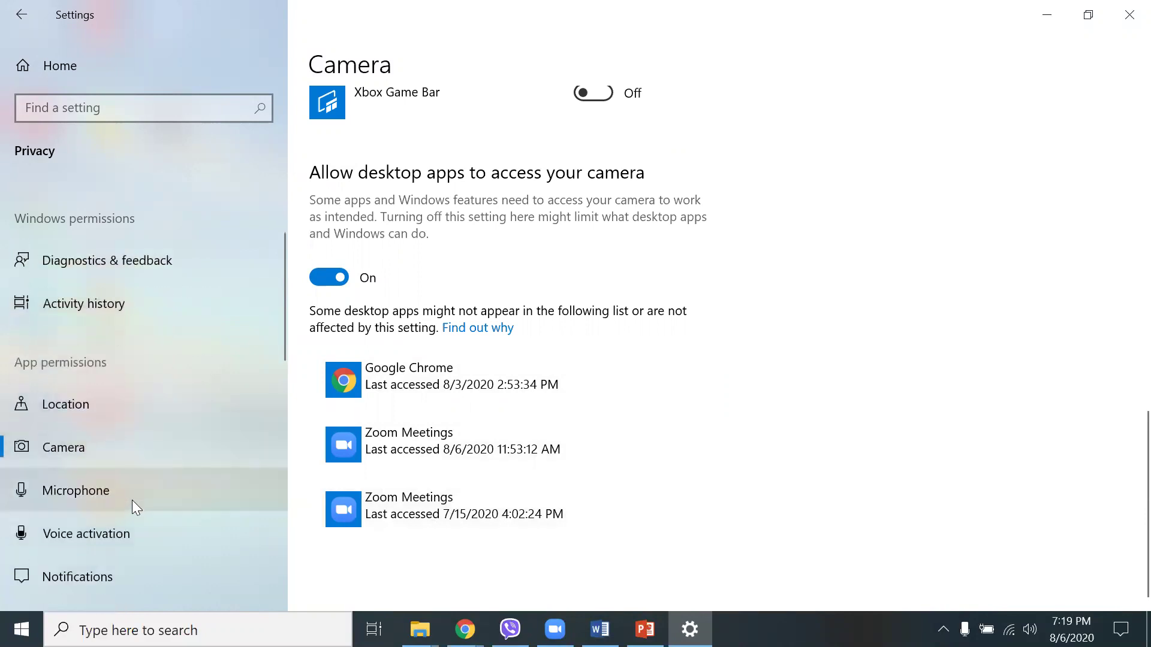
# - On the Microphone page, switch Cortana Off and review the remaining apps, leaving Skype and Xbox Game Bar On
pyautogui.click(112, 493)
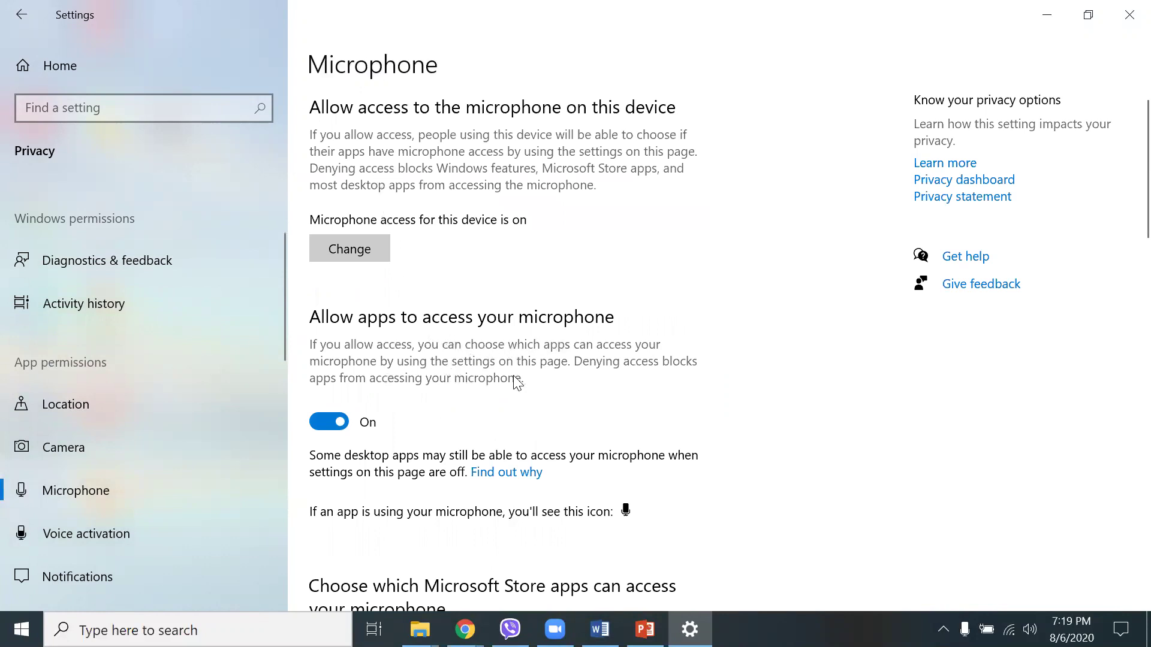
pyautogui.scroll(-3, 514, 379)
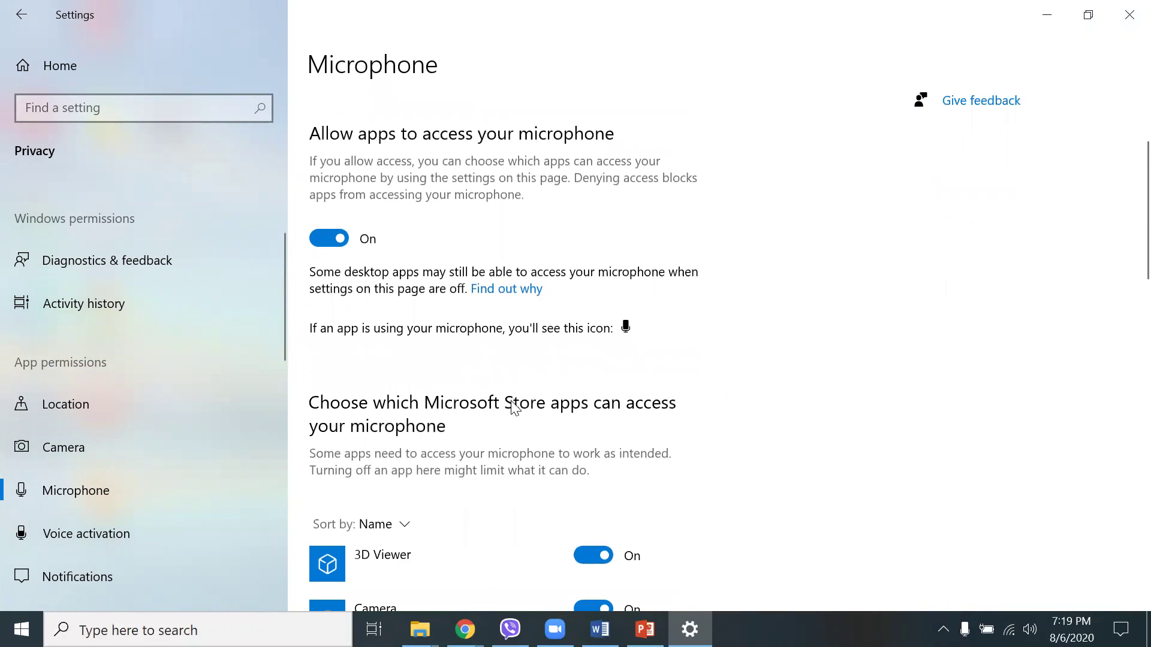
pyautogui.scroll(-3, 535, 396)
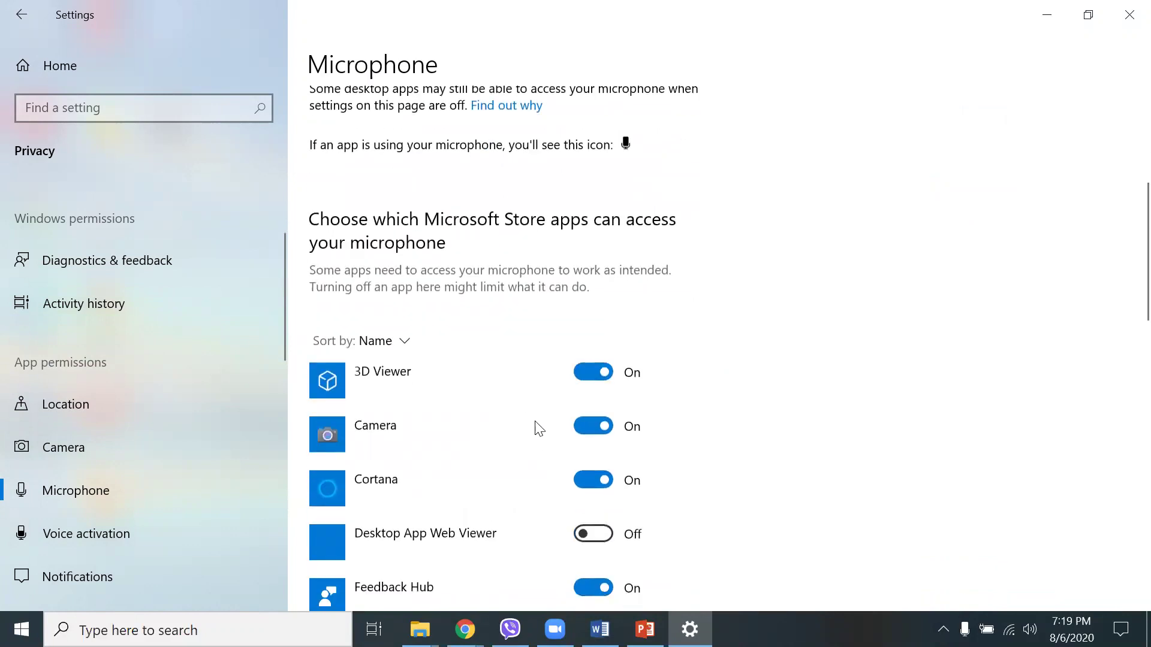
pyautogui.click(582, 487)
pyautogui.scroll(-3, 478, 485)
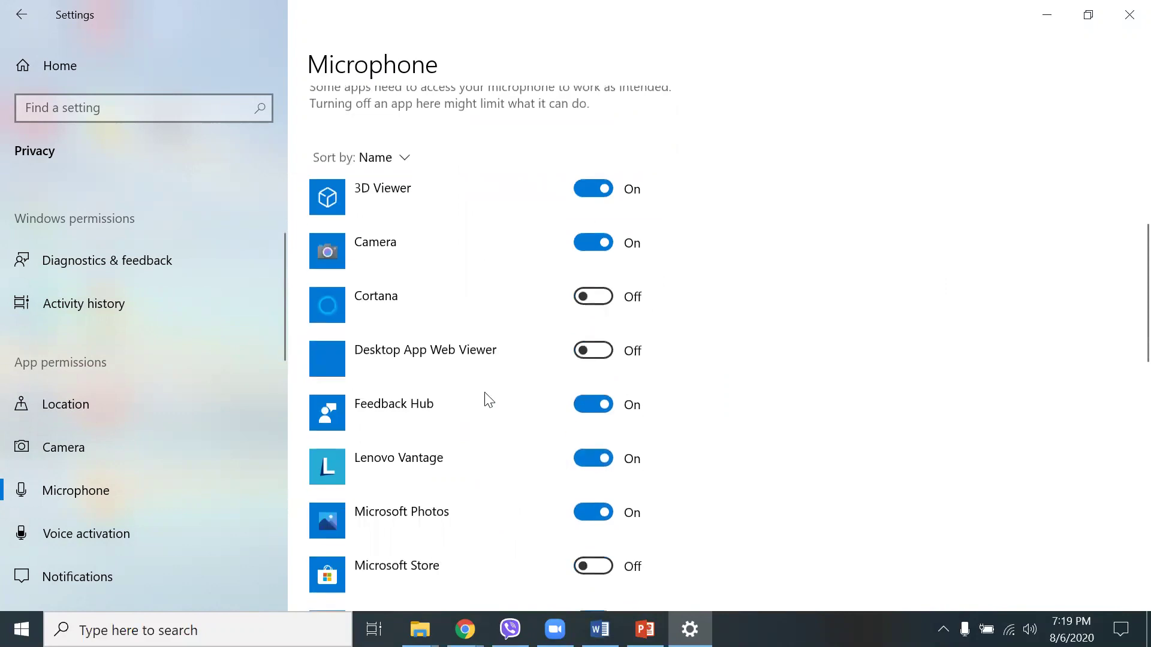
pyautogui.scroll(-5, 696, 500)
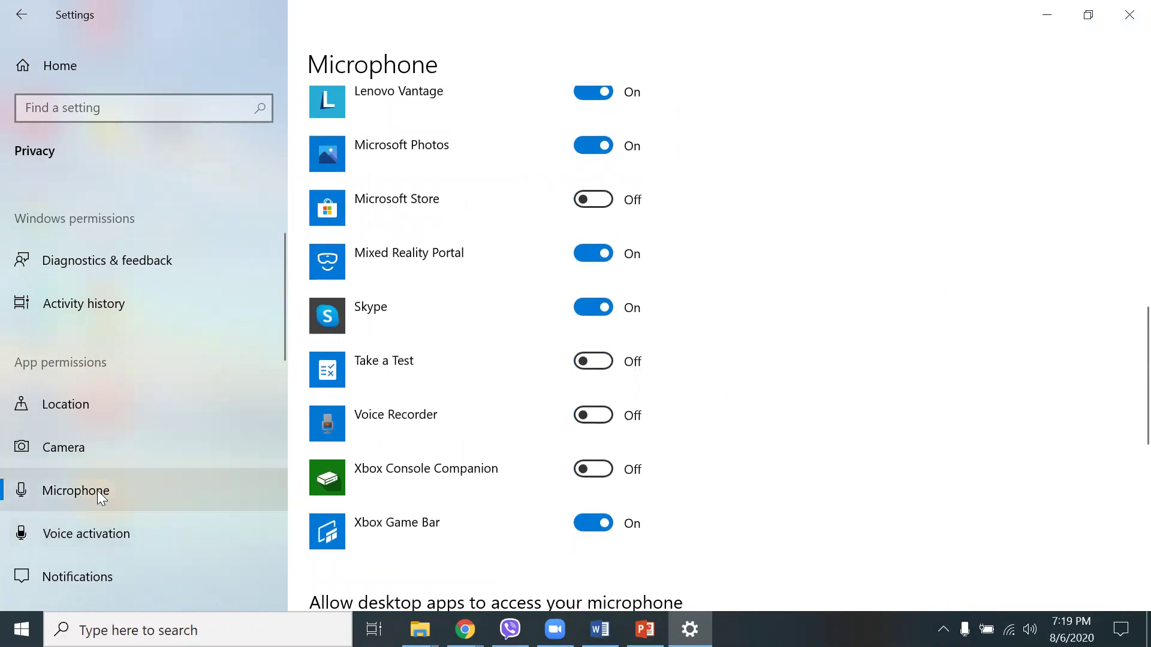
# - Scroll through the Voice activation page to confirm both Cortana voice-activation options are Off
pyautogui.click(89, 536)
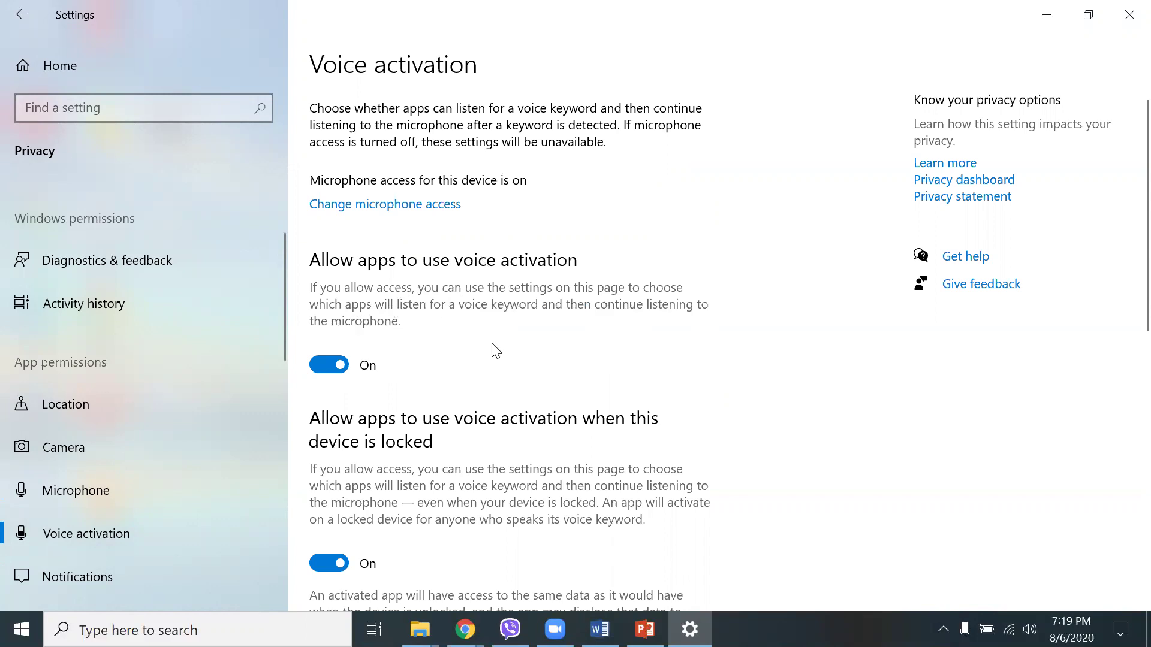
pyautogui.scroll(-3, 496, 351)
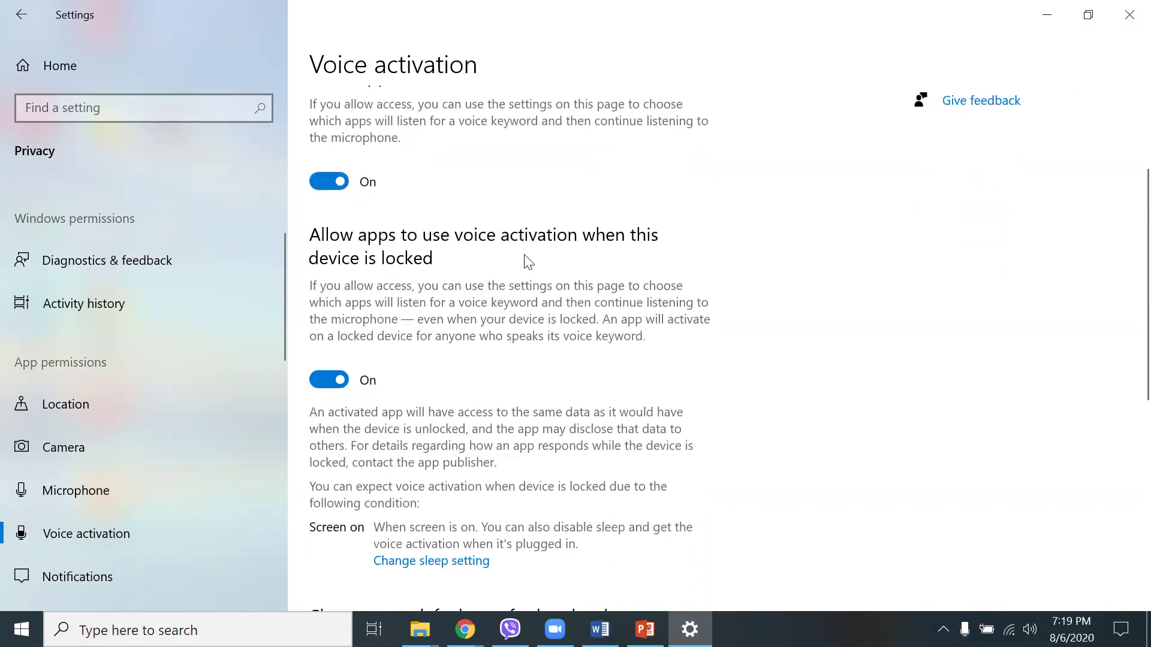
pyautogui.scroll(-5, 426, 351)
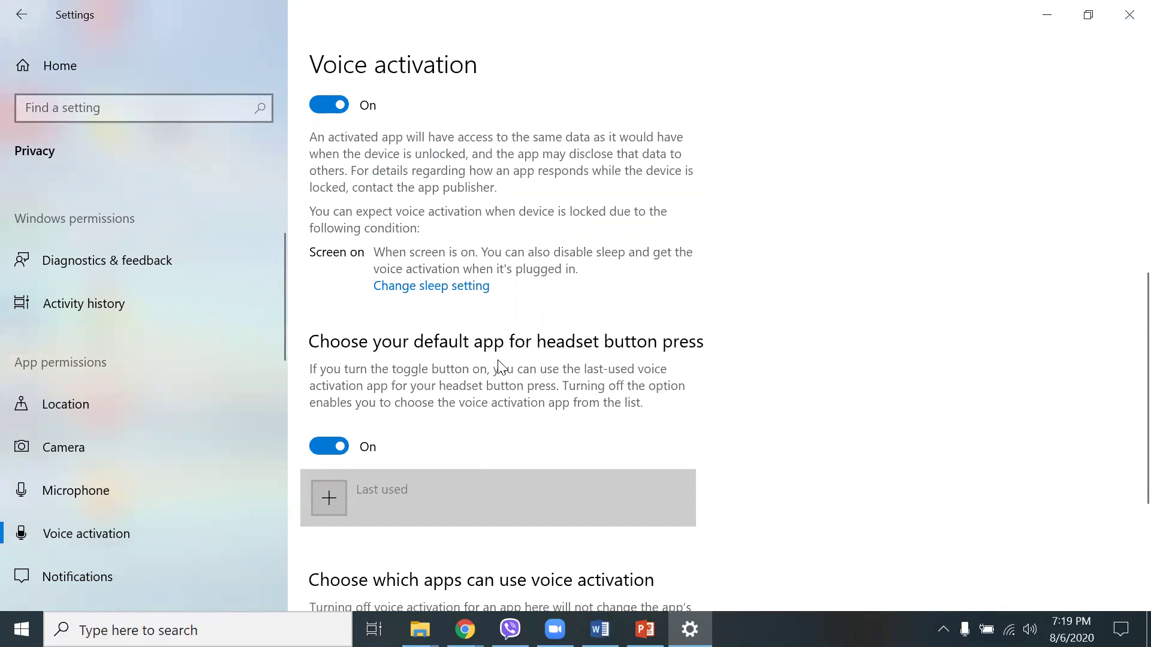
pyautogui.scroll(-4, 588, 397)
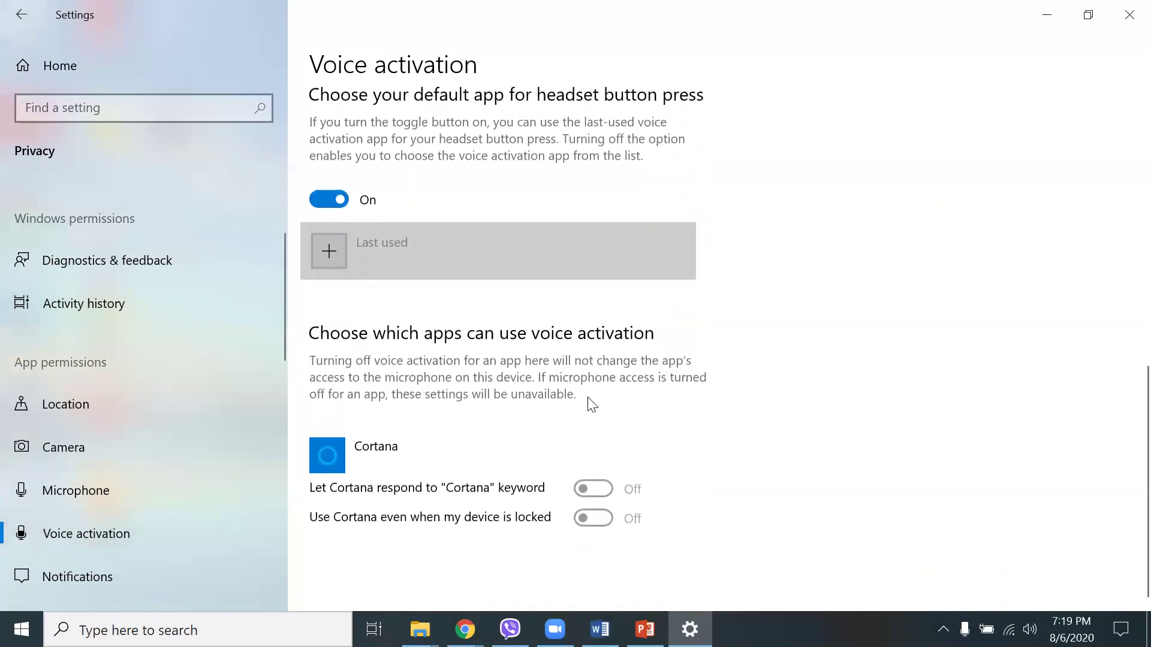
pyautogui.scroll(-1, 135, 493)
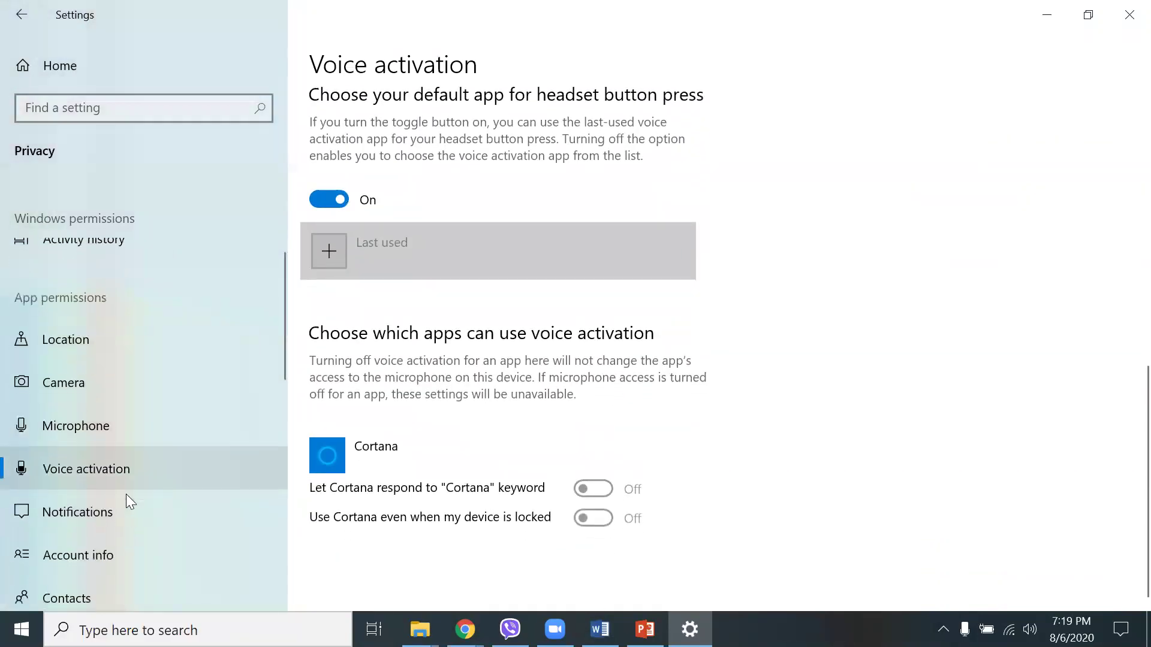
# - Glance over Notifications, then view Contacts, where only Mail and Calendar has contacts access On
pyautogui.click(94, 505)
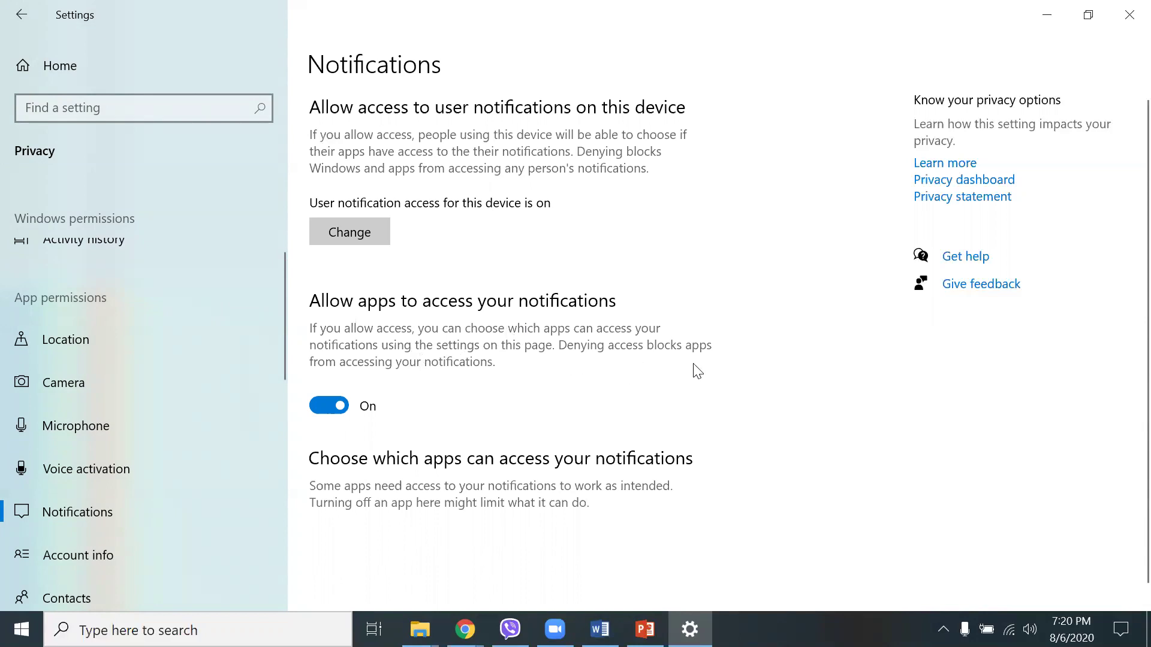
pyautogui.scroll(-1, 490, 378)
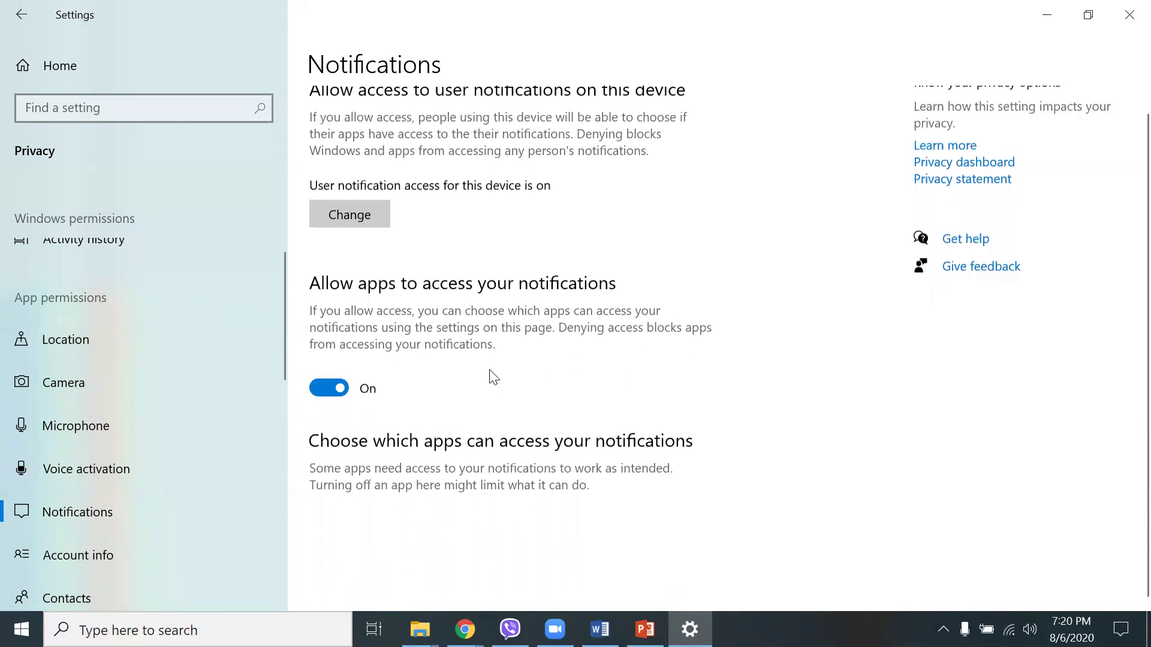
pyautogui.scroll(1, 420, 394)
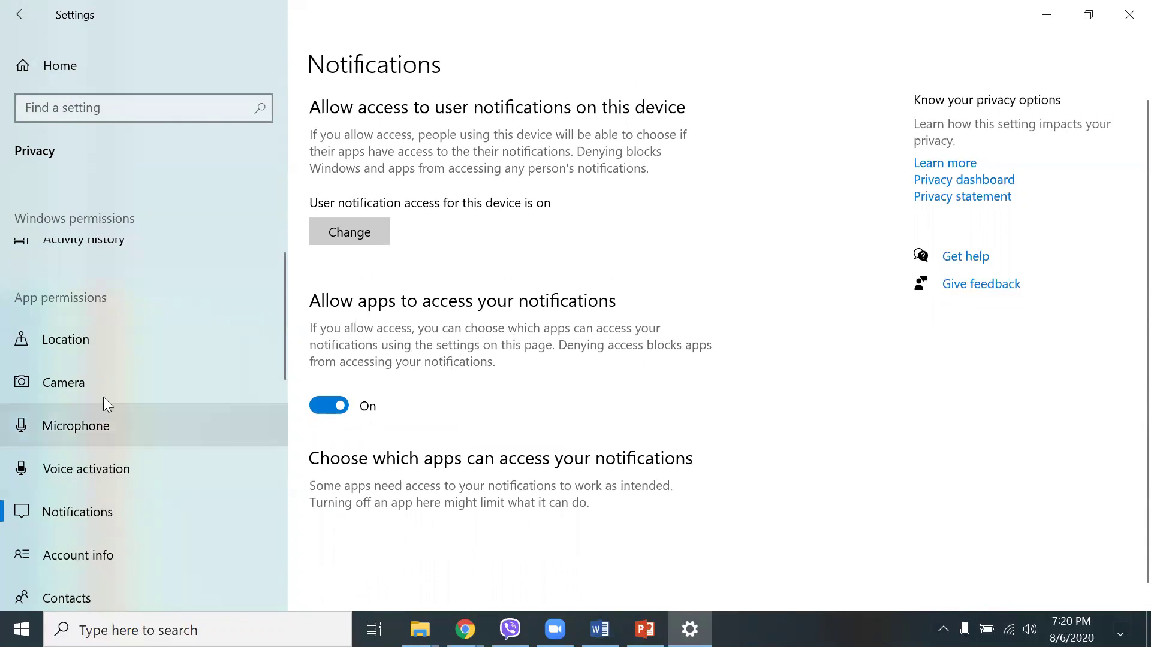
pyautogui.scroll(-3, 66, 480)
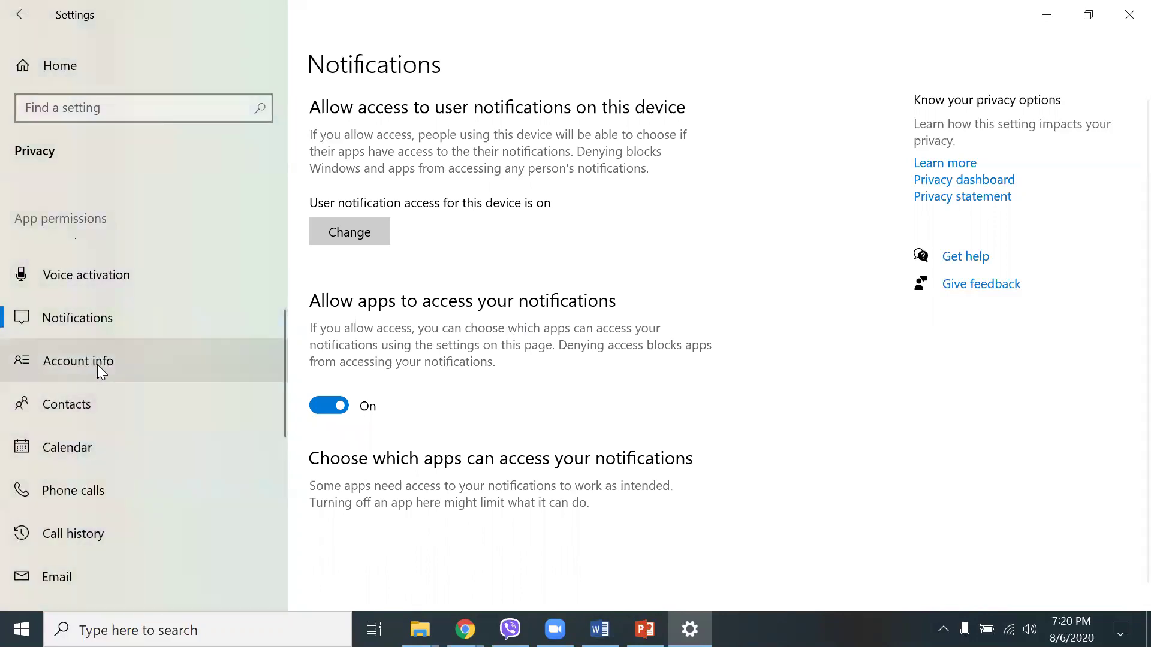
pyautogui.click(105, 400)
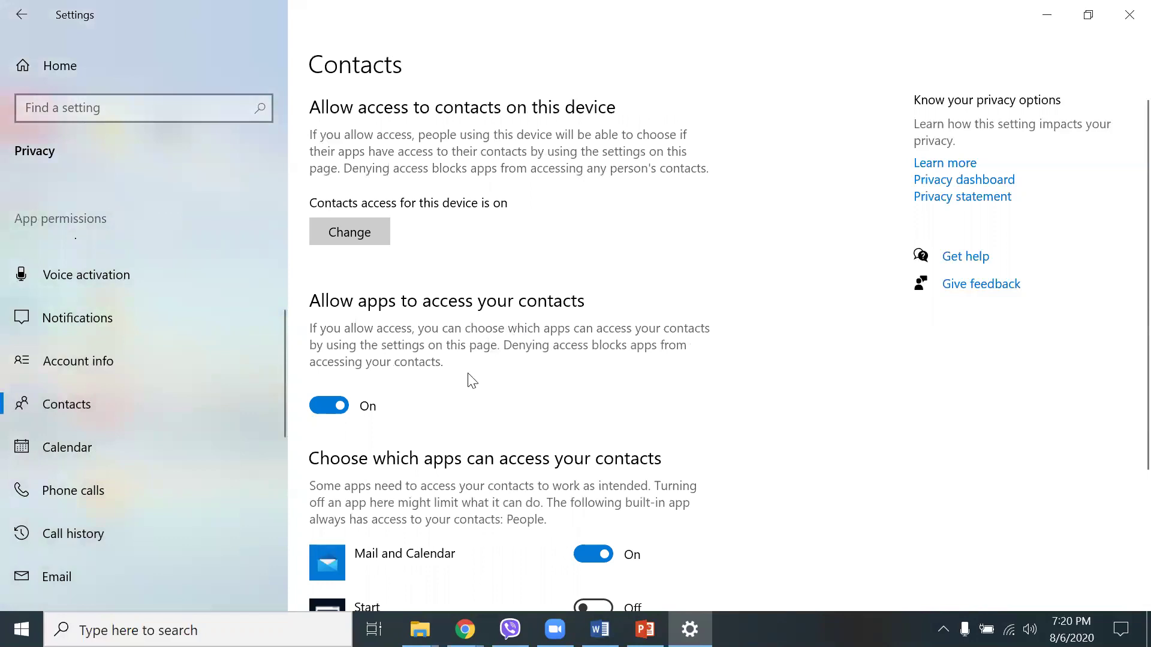
pyautogui.scroll(-3, 473, 381)
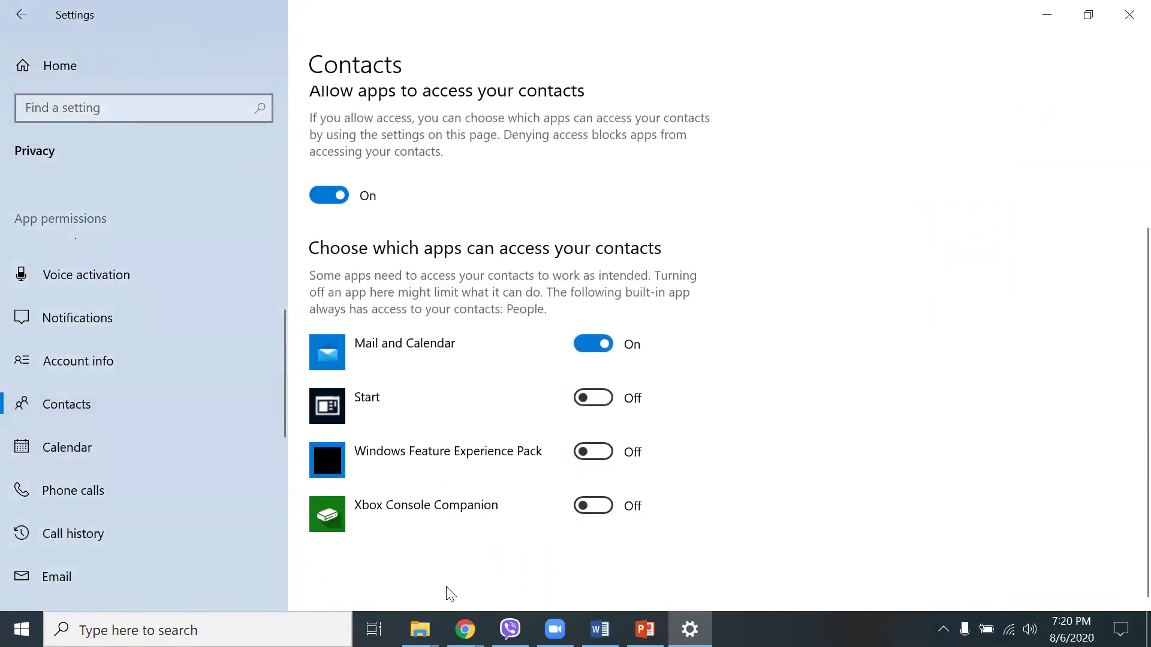
# - Review the Phone calls privacy page and its app permission list
pyautogui.click(93, 490)
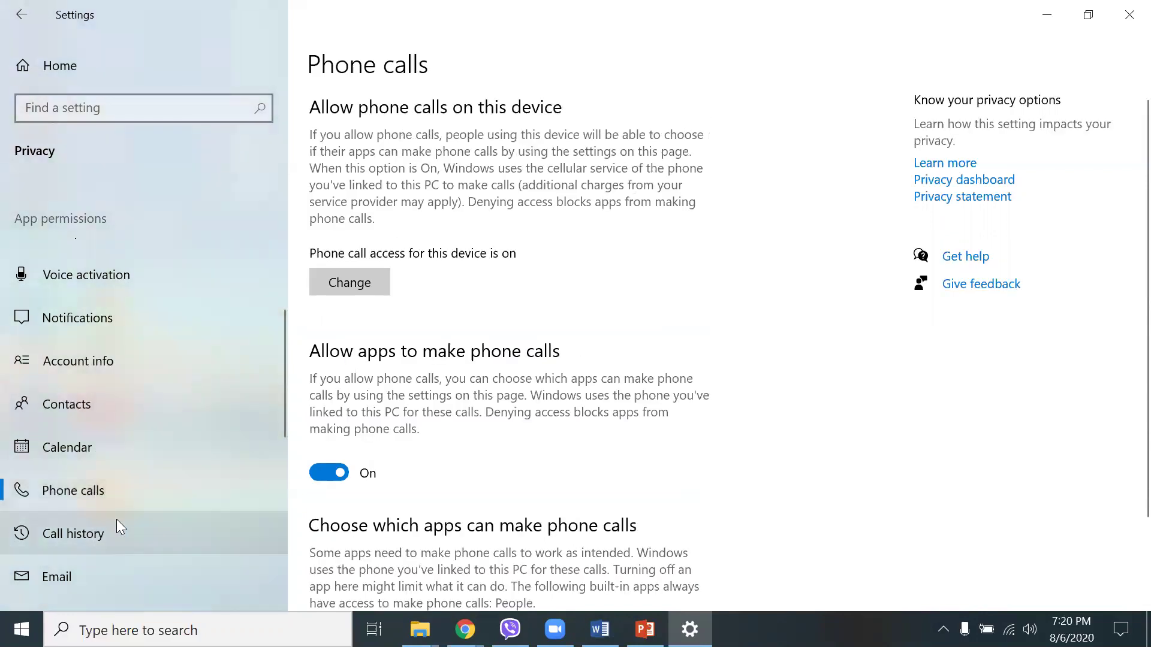
pyautogui.scroll(-2, 558, 384)
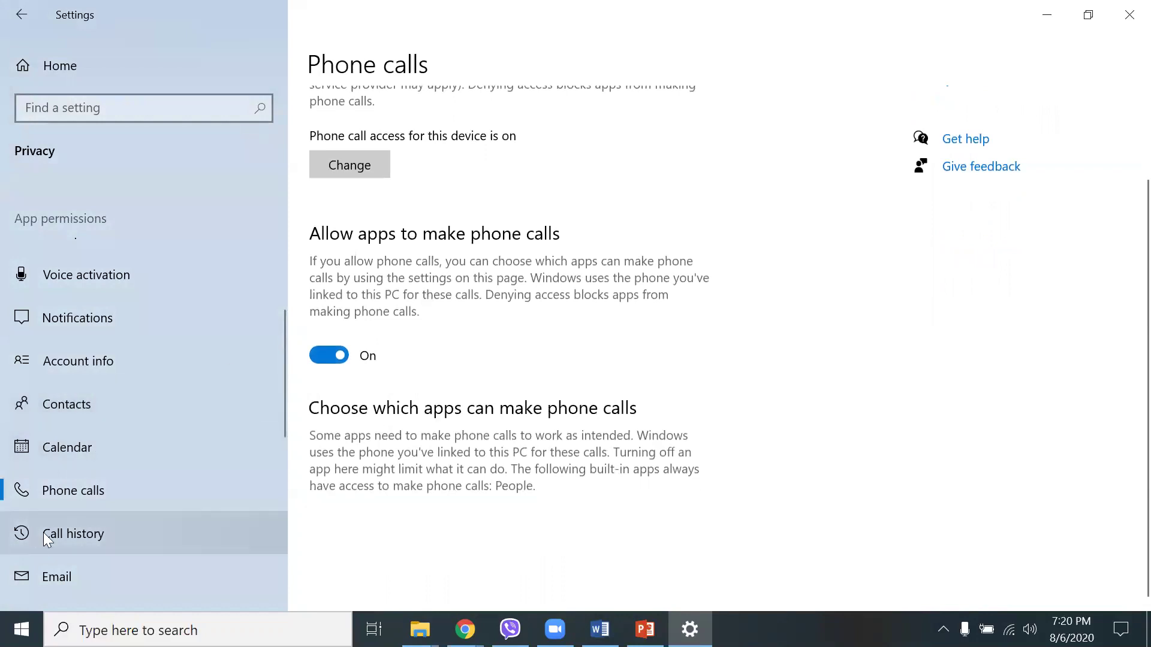
pyautogui.scroll(-1, 90, 483)
pyautogui.scroll(-2, 89, 482)
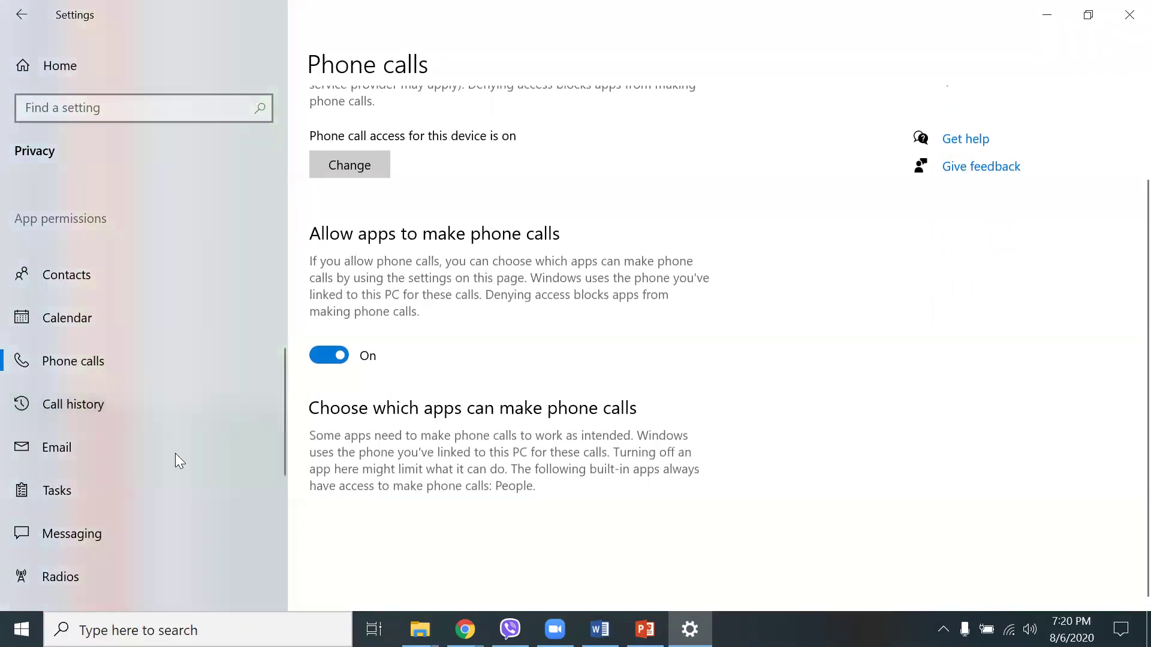
# - Review the Call history privacy page and its per-app access settings
pyautogui.click(68, 408)
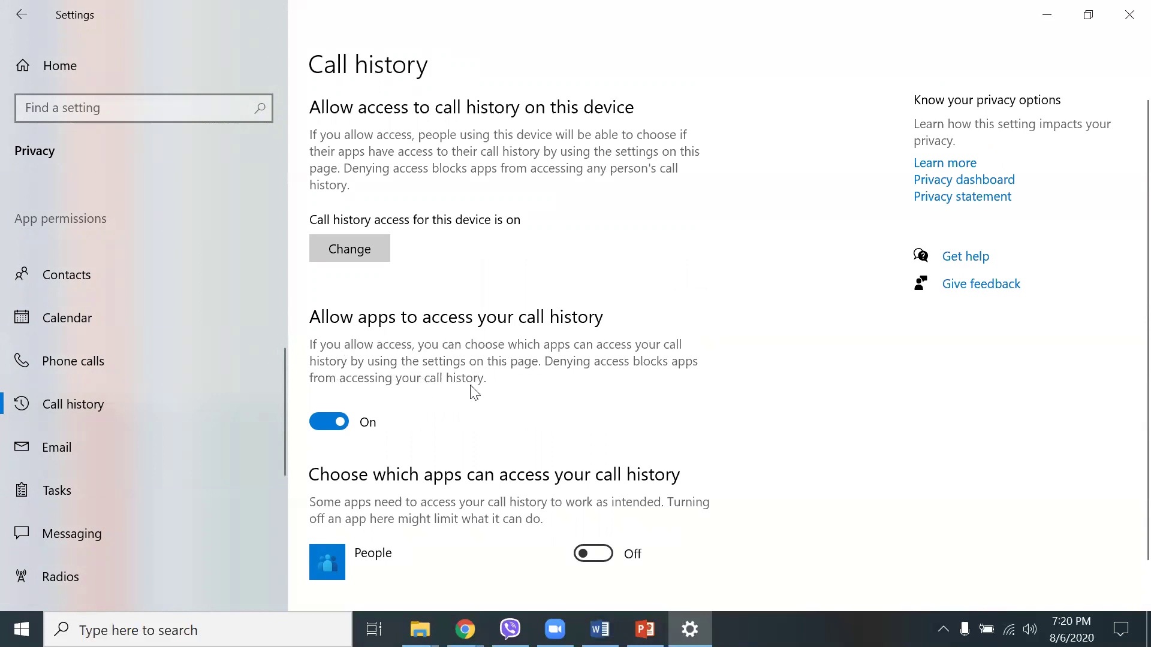
pyautogui.scroll(-1, 480, 395)
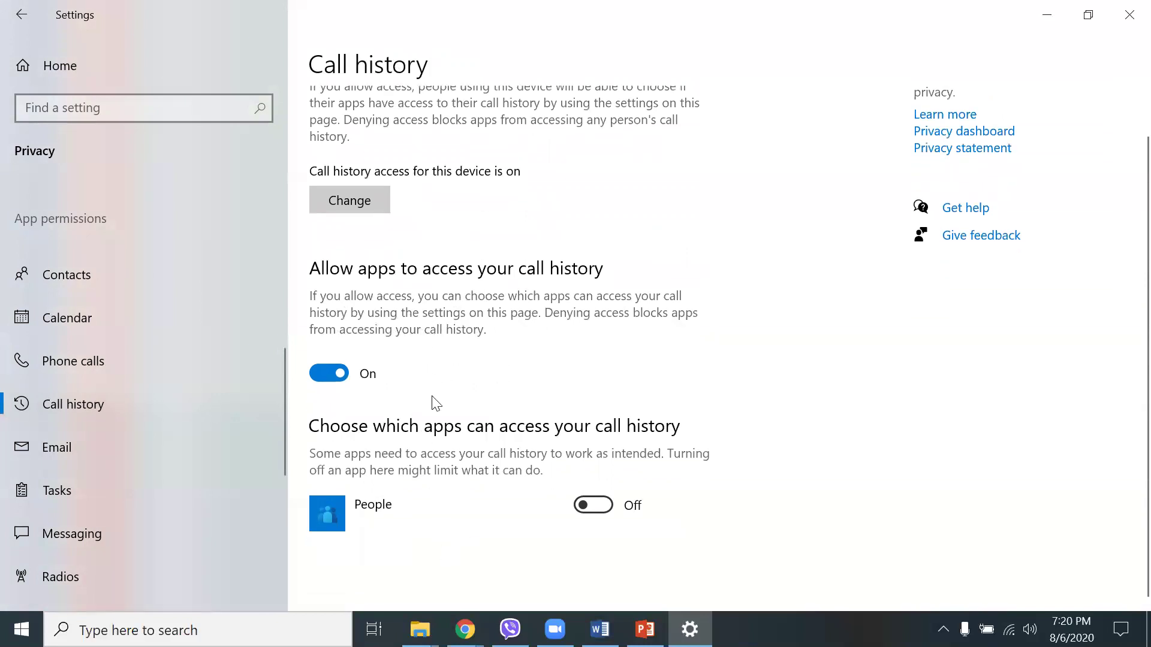
pyautogui.scroll(1, 515, 423)
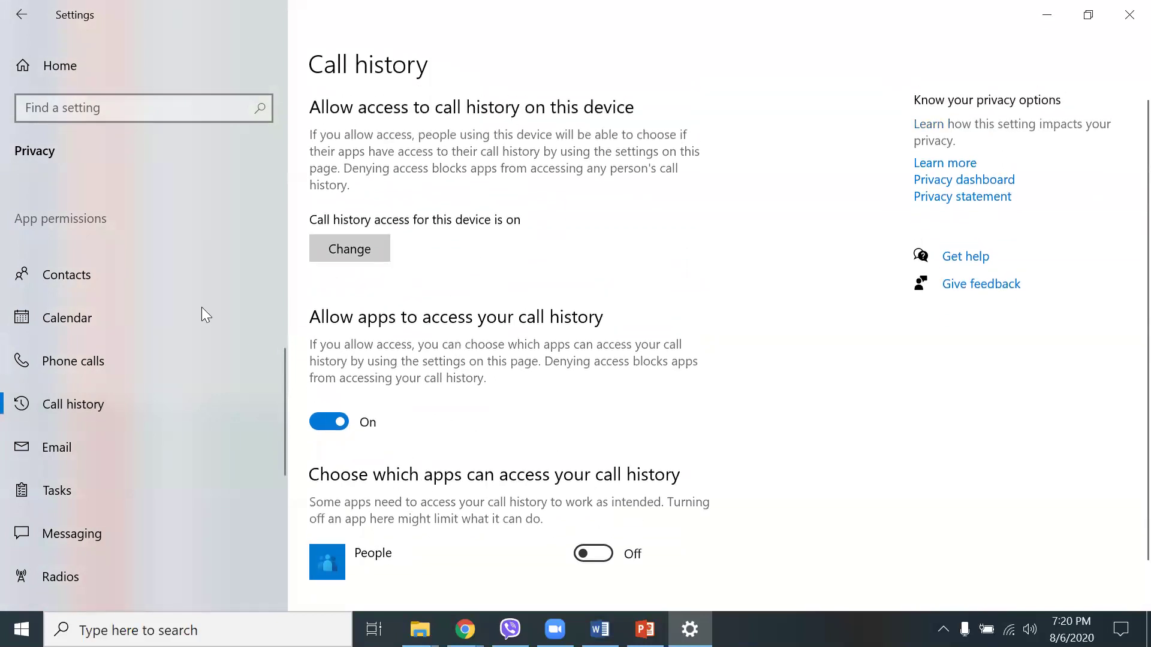
pyautogui.scroll(-3, 27, 521)
# - Check the Messaging privacy page, where People is blocked from messages
pyautogui.click(67, 342)
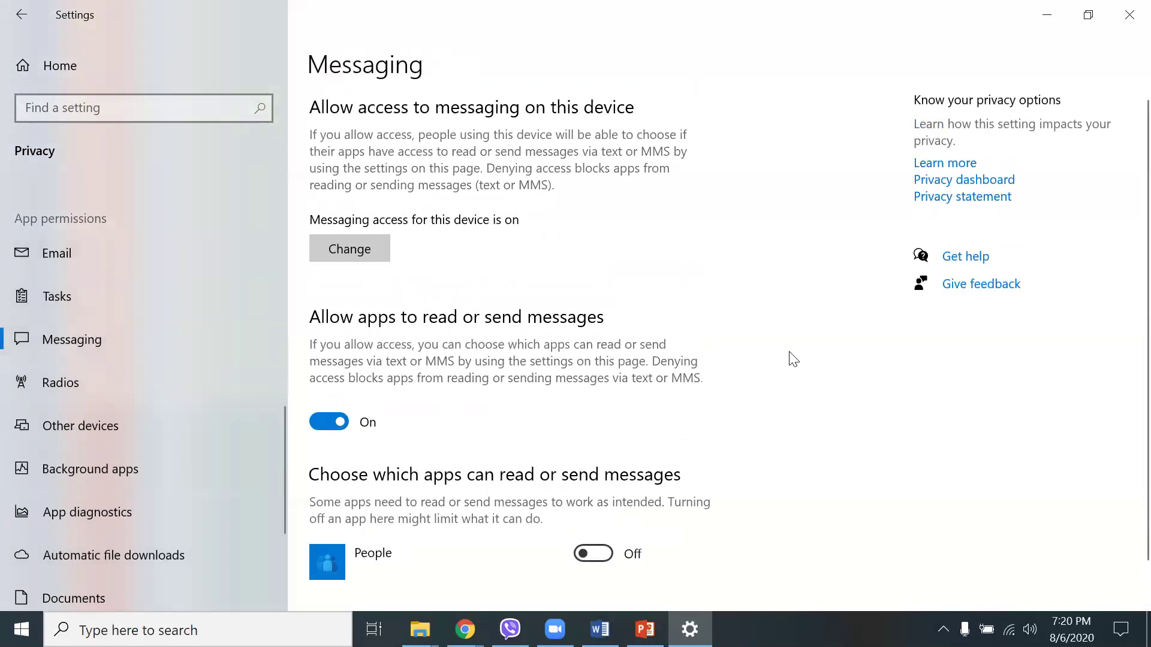
pyautogui.scroll(-1, 555, 398)
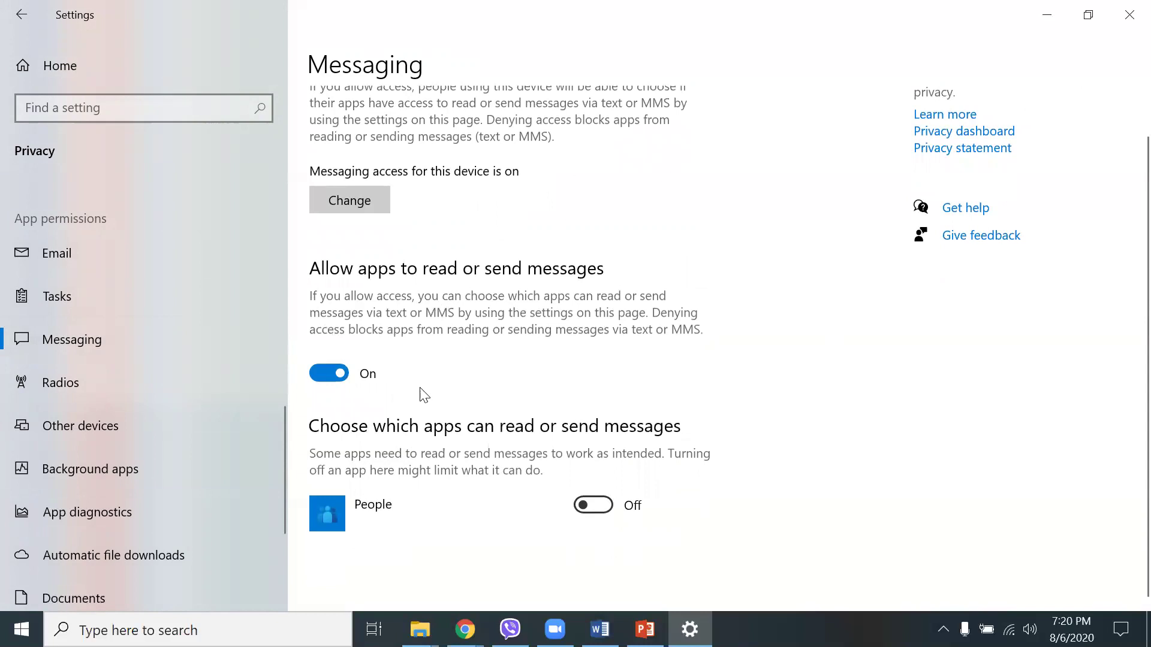
pyautogui.scroll(-3, 143, 528)
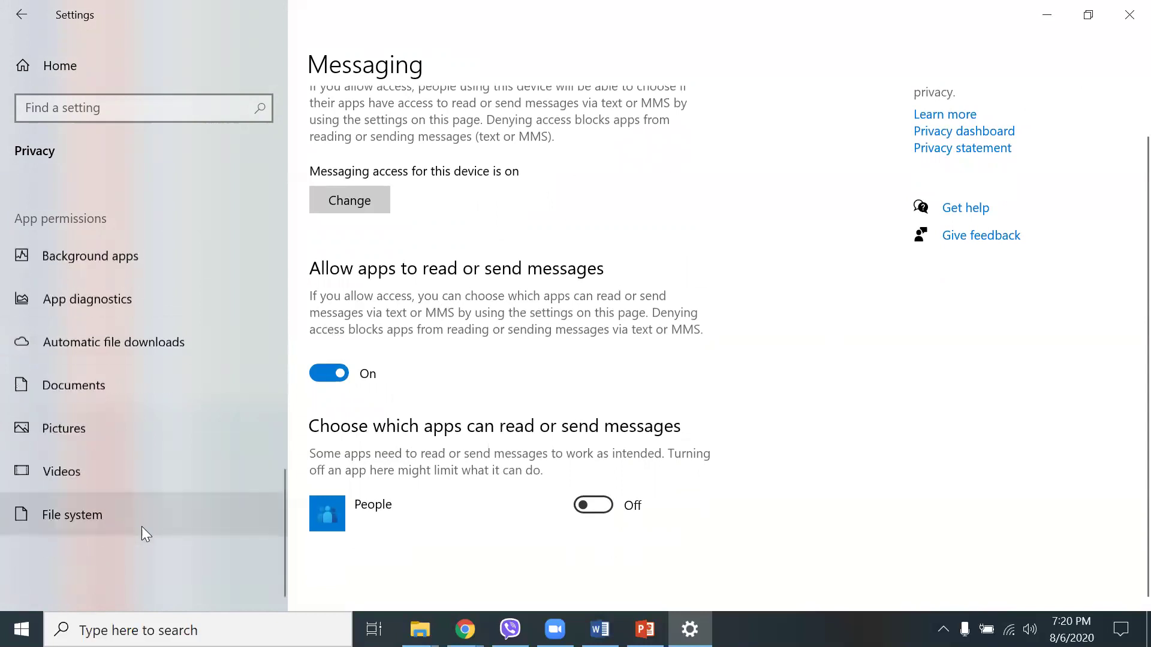
# - Pass Pictures and review the Documents privacy page's app access list
pyautogui.click(81, 430)
pyautogui.click(74, 382)
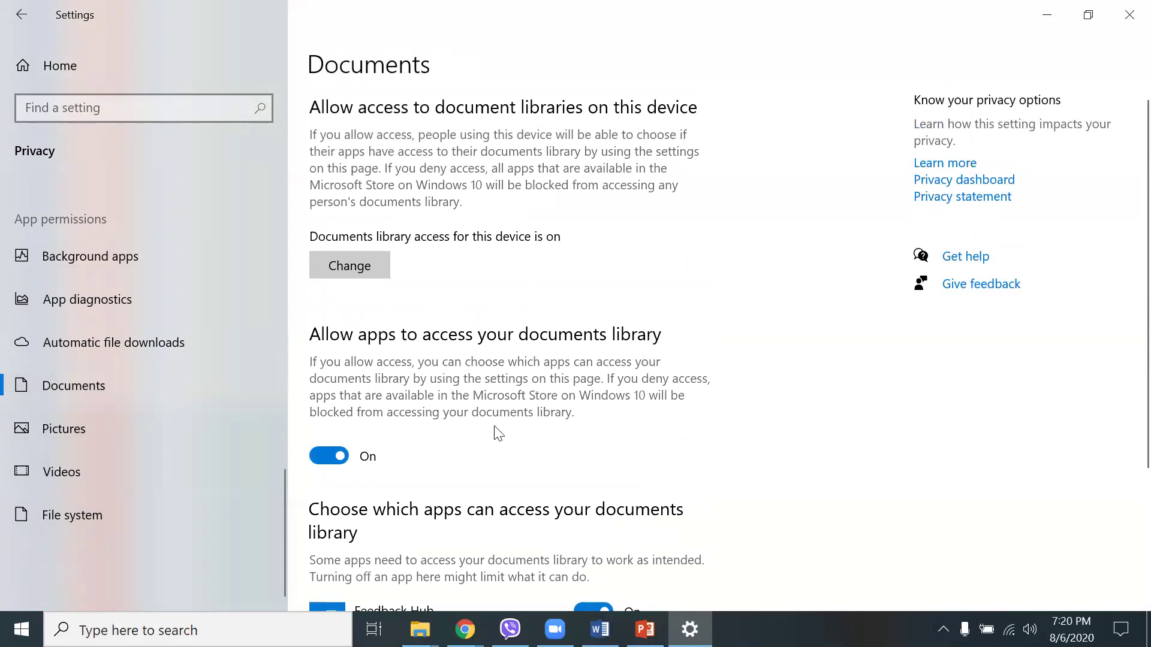
pyautogui.scroll(-3, 498, 433)
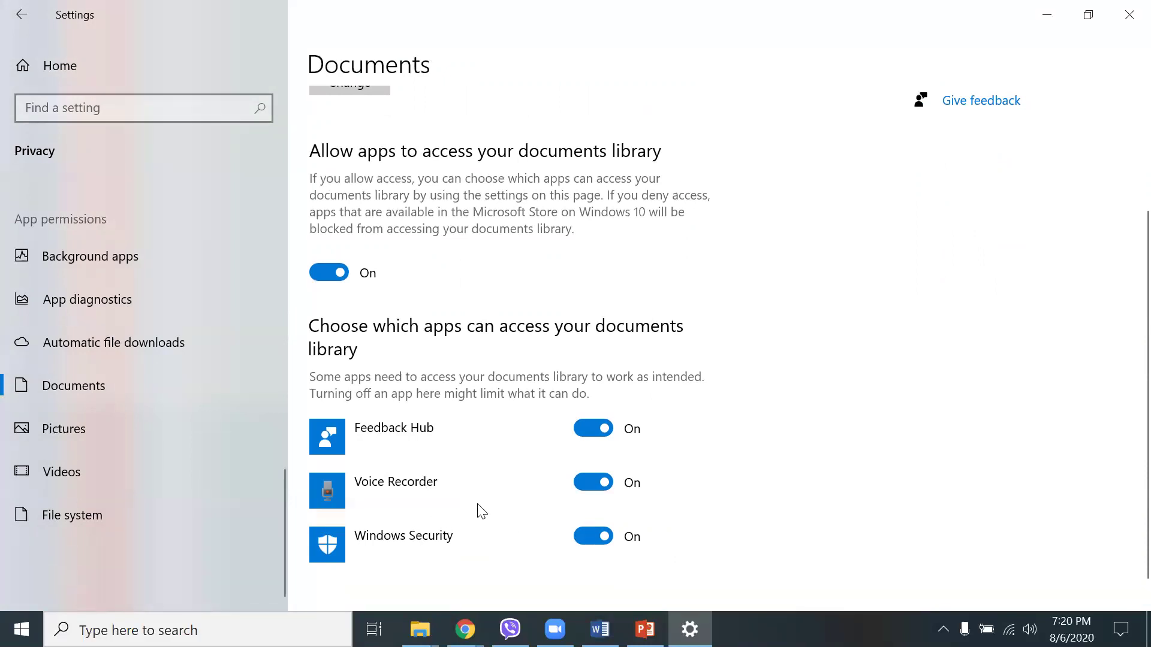
pyautogui.scroll(-1, 481, 512)
# - Check the File system privacy page, where device and app access are on
pyautogui.click(83, 526)
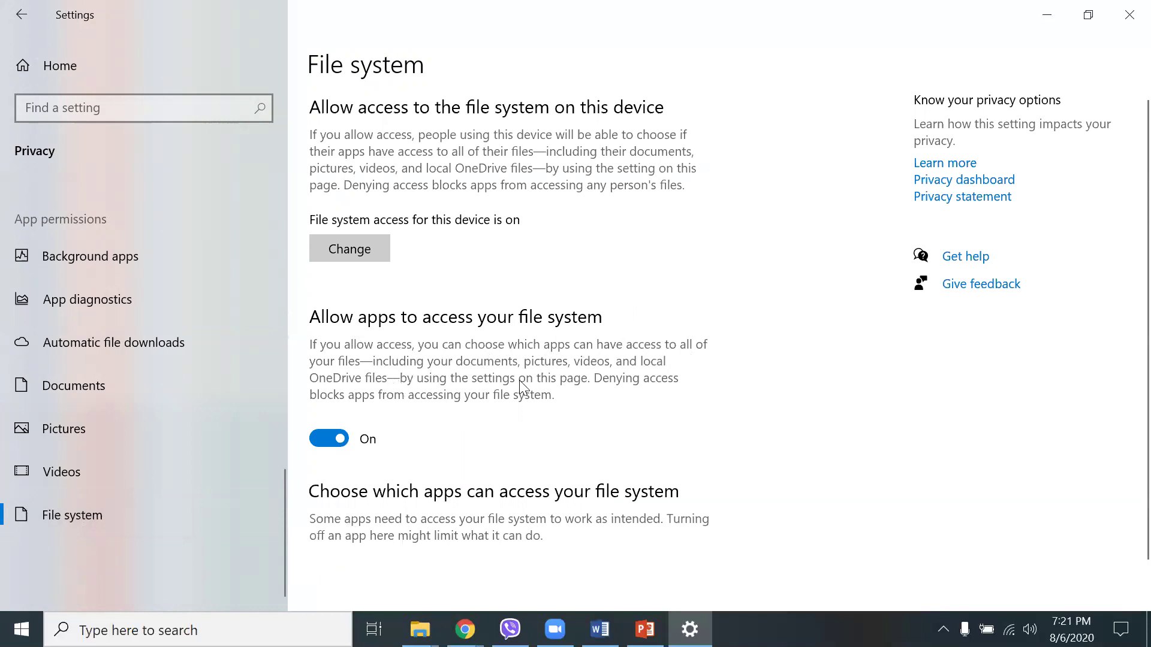
pyautogui.scroll(-1, 522, 386)
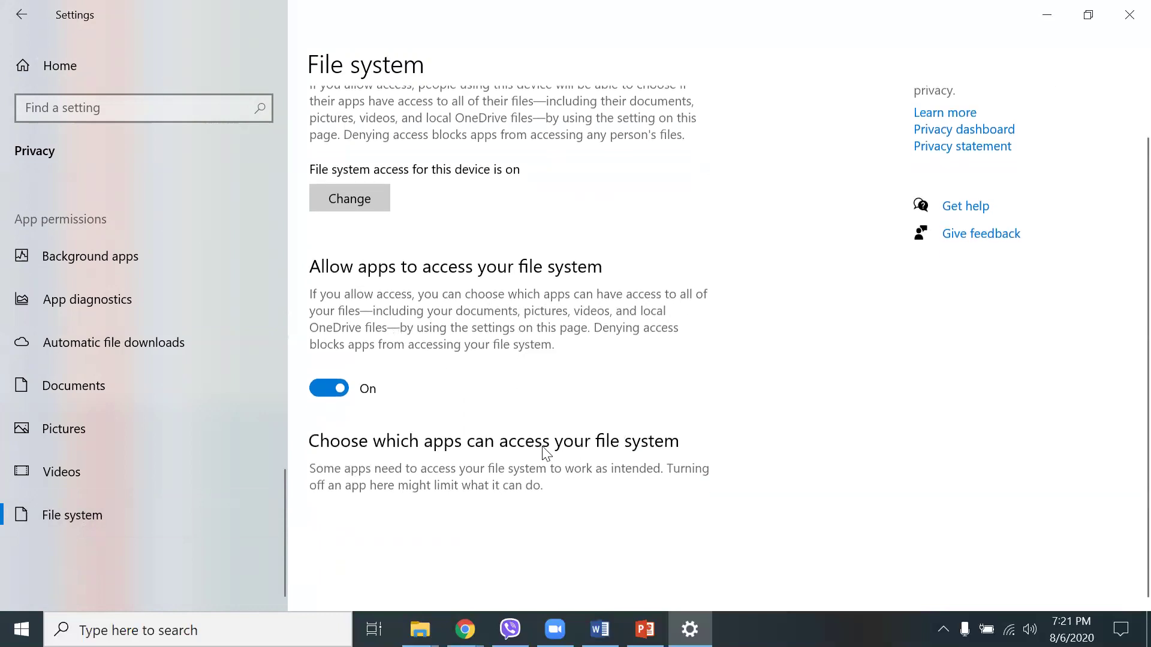
pyautogui.scroll(1, 545, 444)
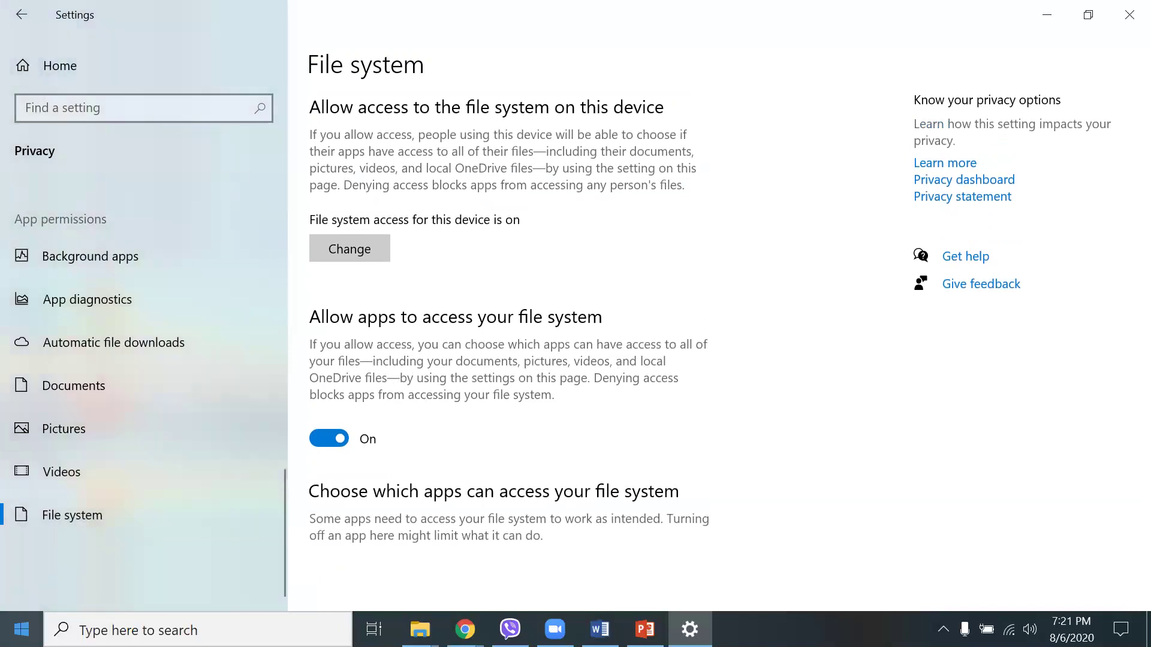
pyautogui.scroll(10, 76, 304)
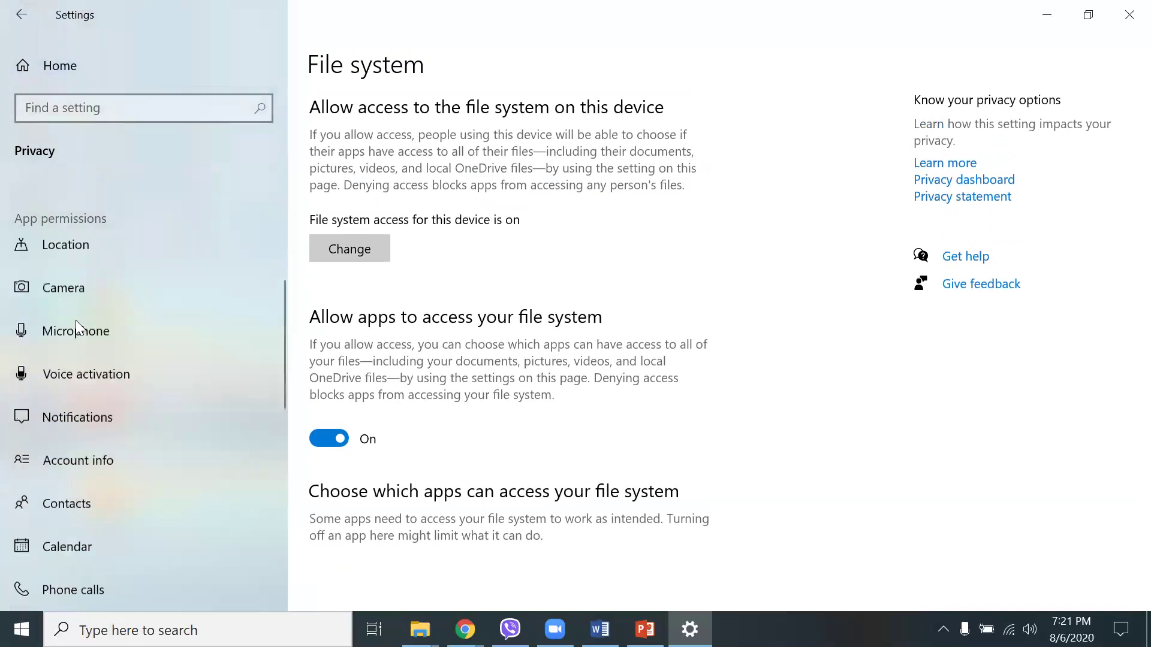
pyautogui.scroll(1, 76, 305)
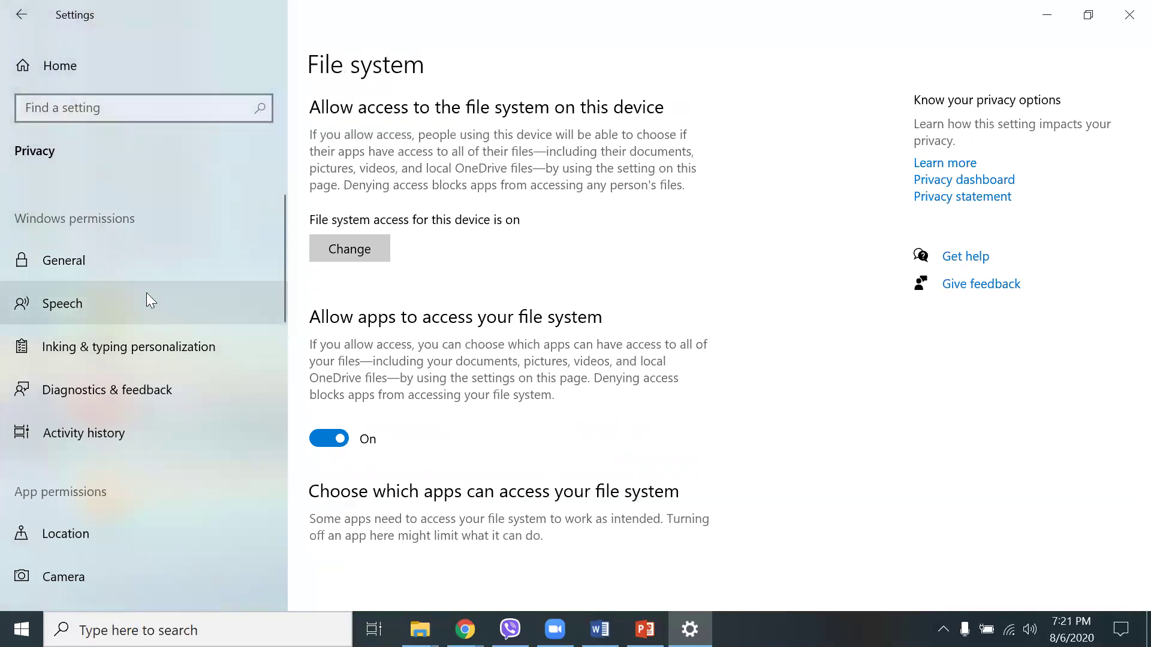